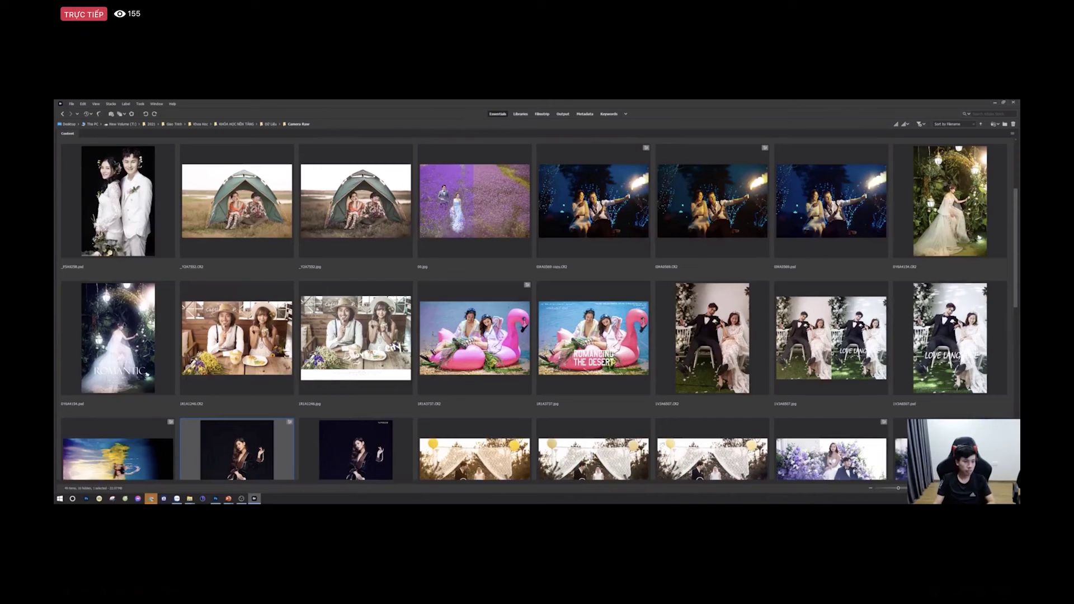
Select the raw café couple photo 1R1A1246.CR2 in Bridge and switch over to Photoshop
click(401, 361)
click(291, 356)
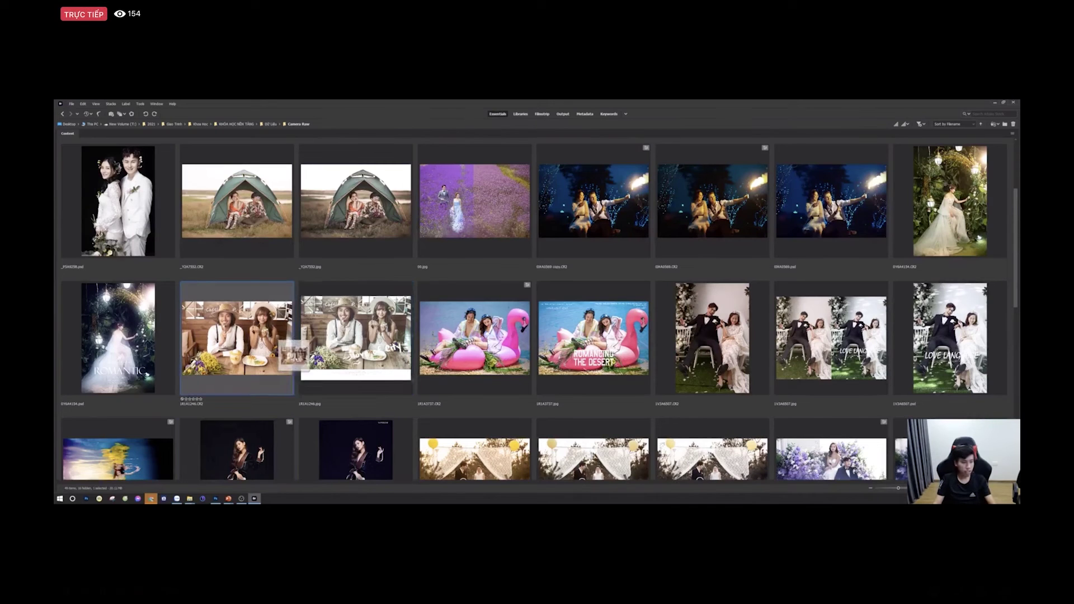
key(alt+Tab)
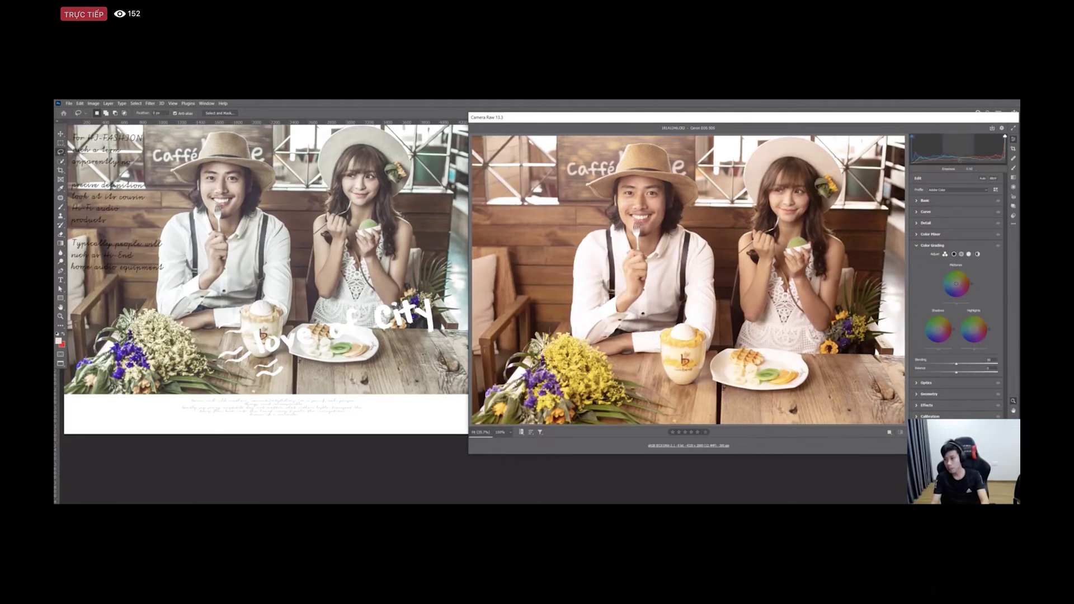
In the Basic panel, shift the café photo's tint slightly toward green
click(917, 201)
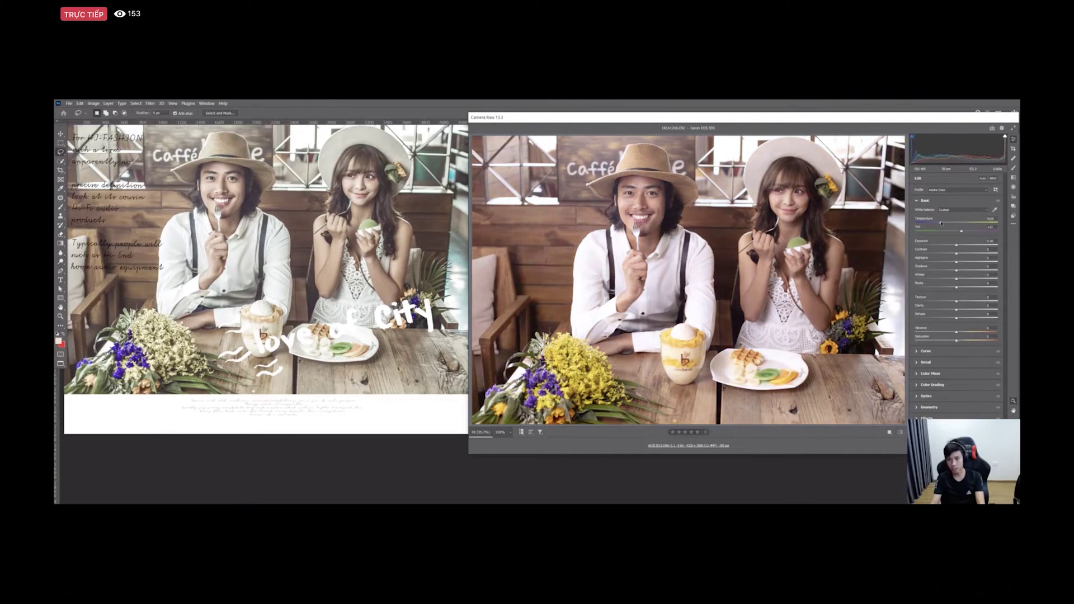
drag(961, 232, 956, 232)
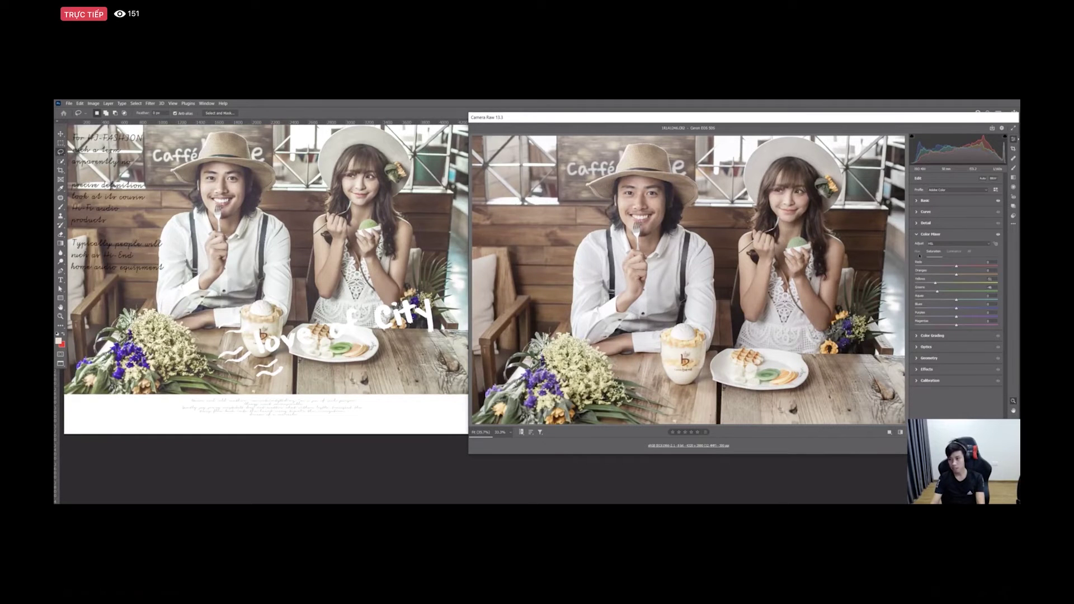
Switch the Color Mixer to its Hue tab for per-colour hue adjustment
click(918, 251)
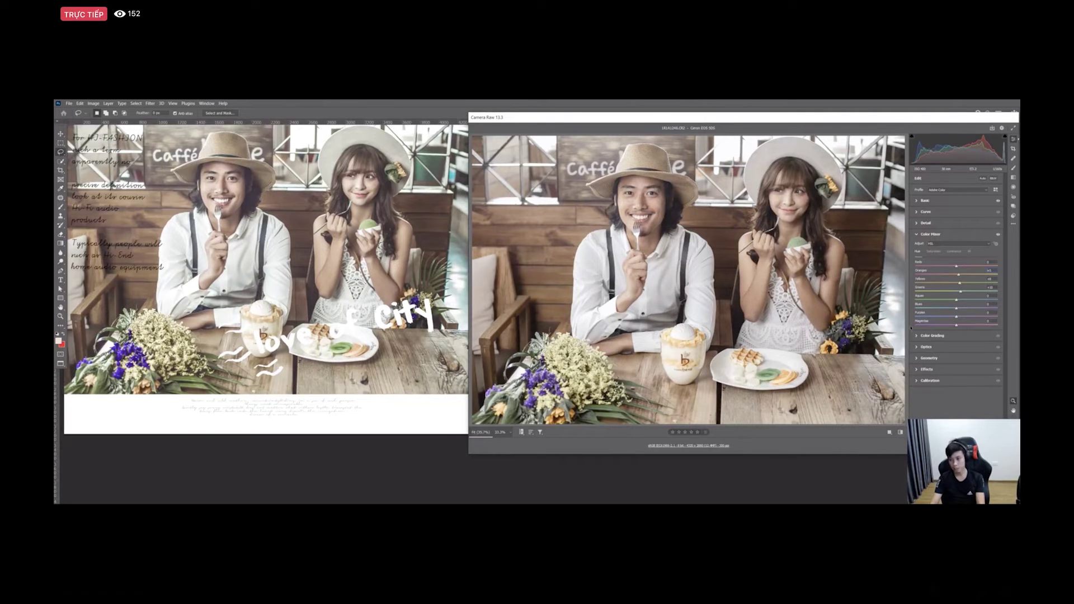
Tint the highlights slightly green using the Color Grading Highlights wheel
click(917, 337)
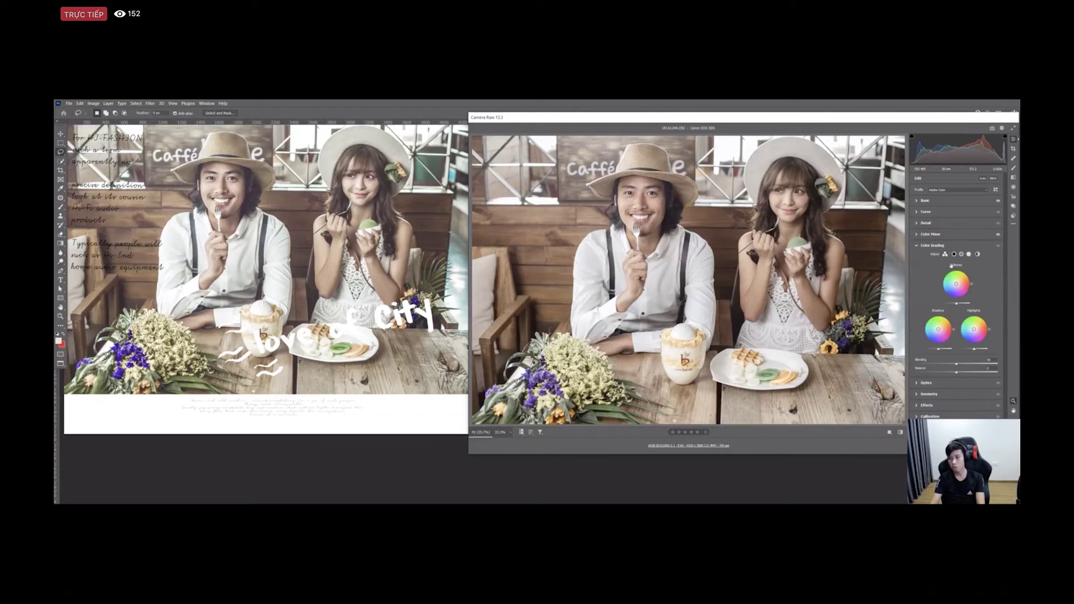
click(969, 254)
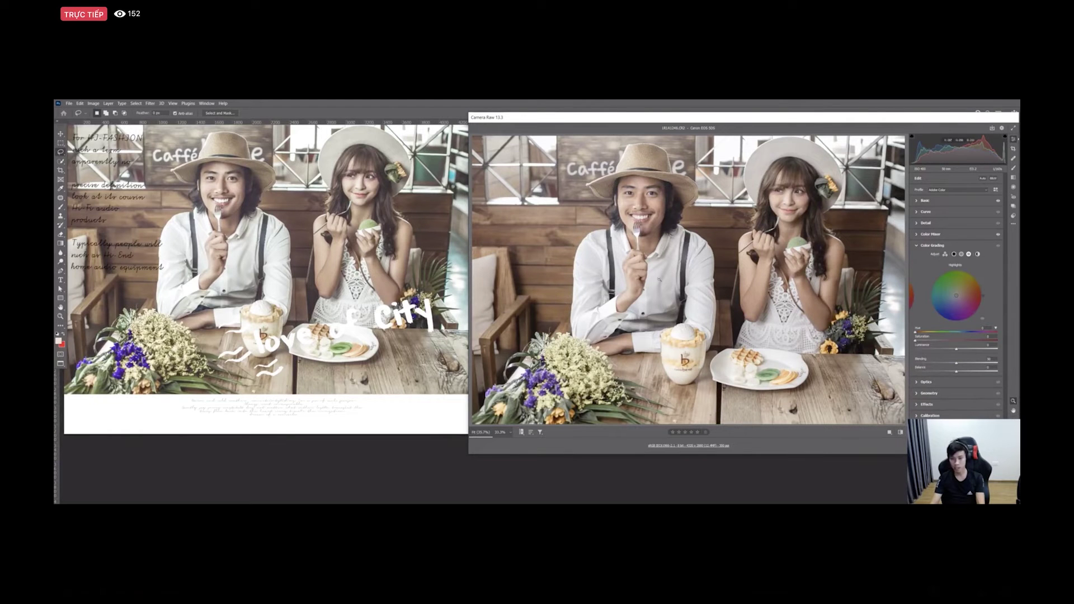
drag(956, 295, 954, 294)
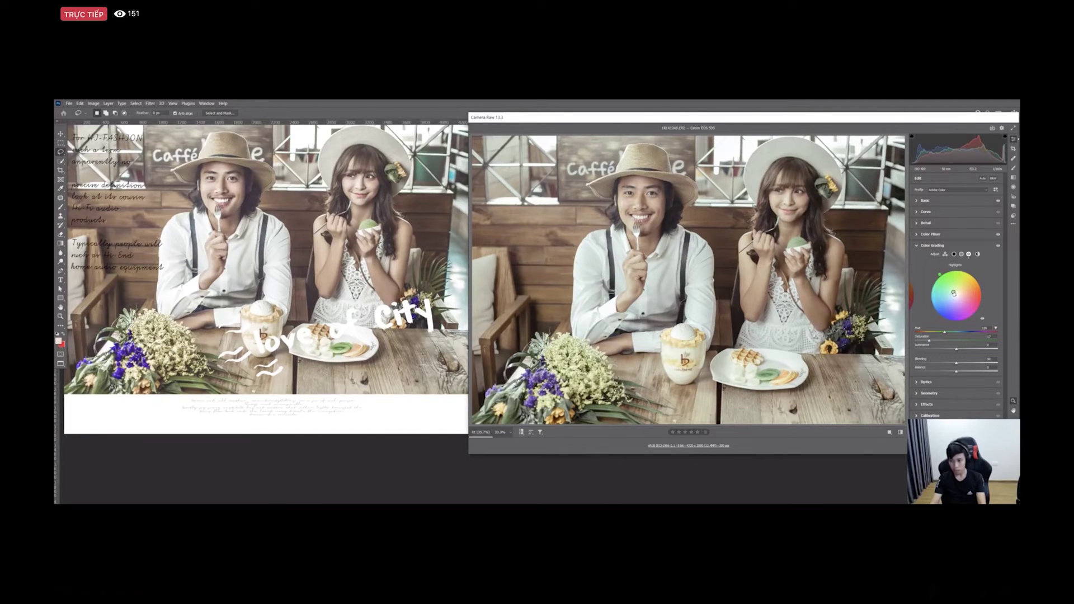
key(alt)
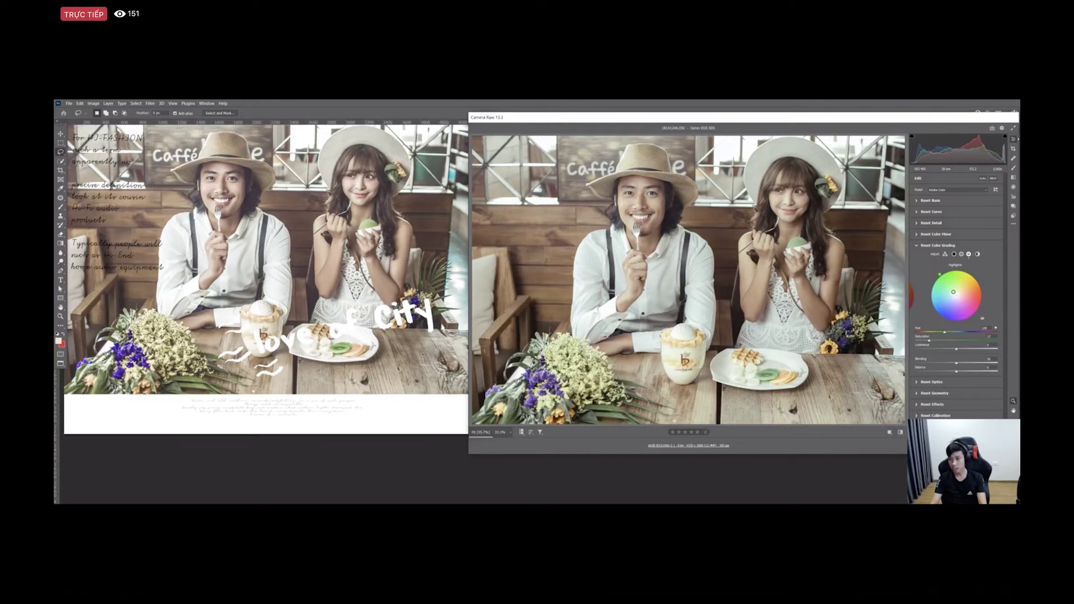
drag(955, 295, 954, 292)
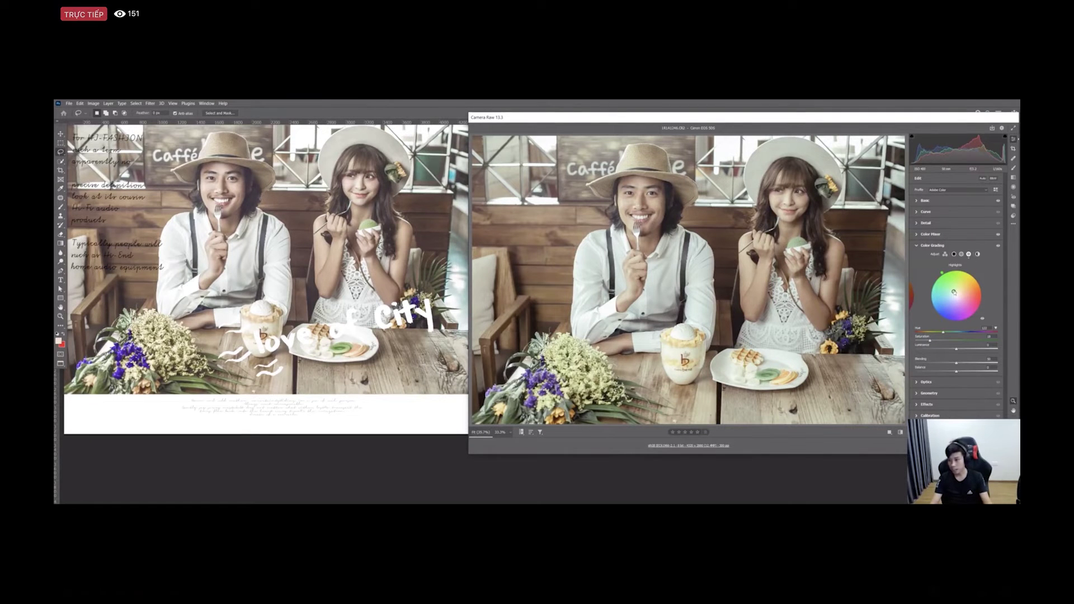
drag(954, 292, 953, 291)
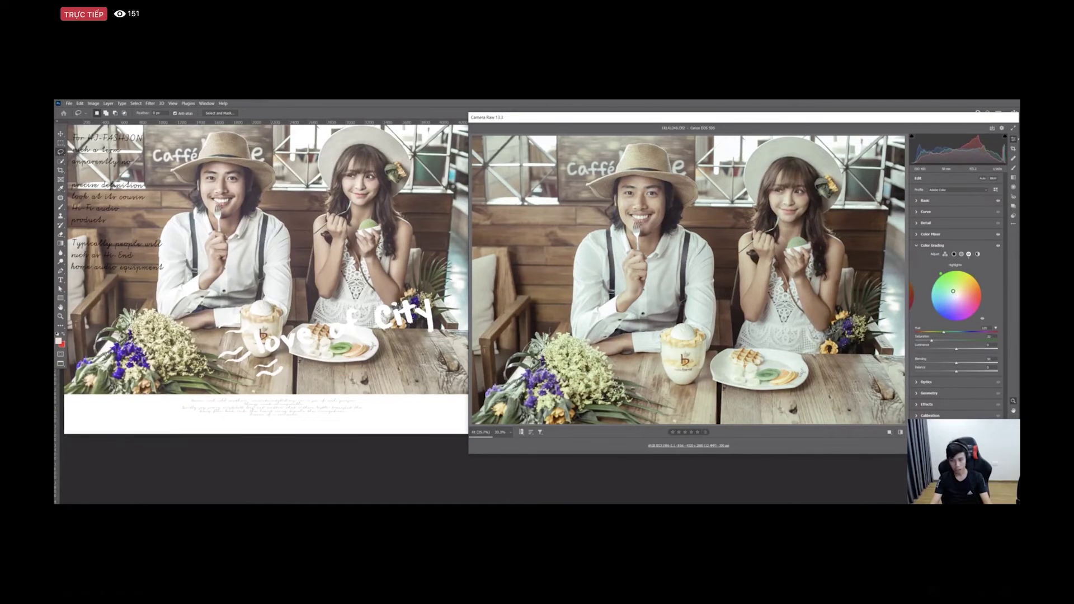
Weaken the highlight tint further, lower its saturation and adjust its luminance
key(super)
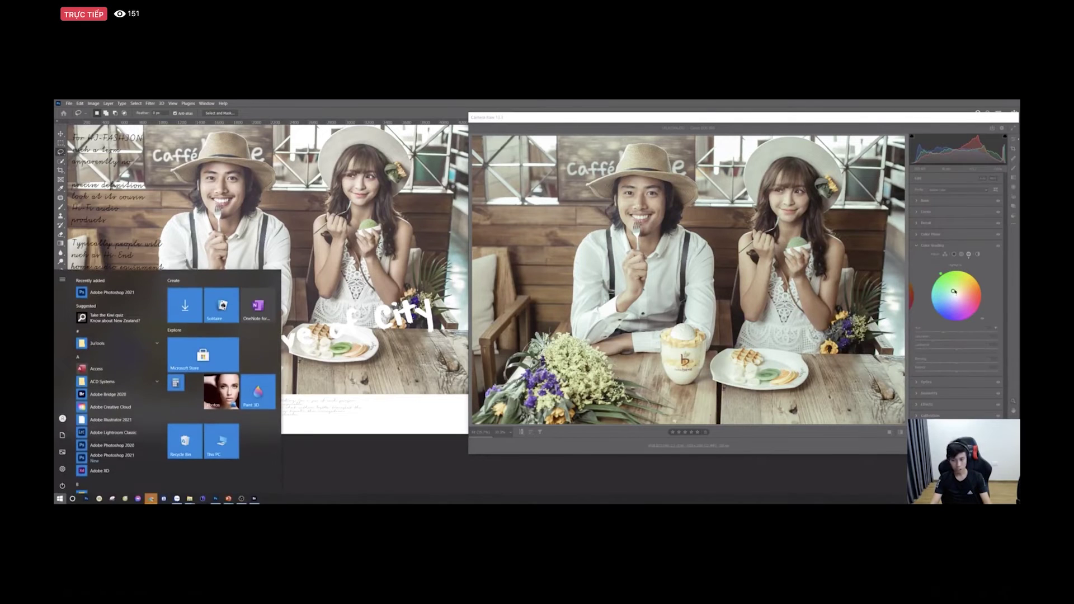
key(Escape)
drag(953, 291, 940, 274)
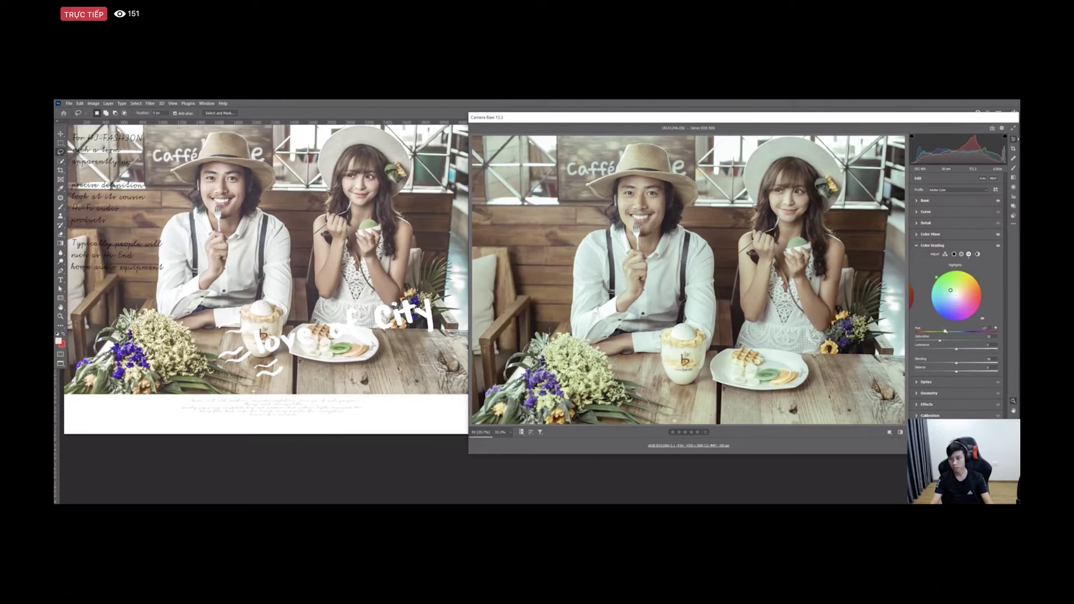
drag(941, 340, 922, 339)
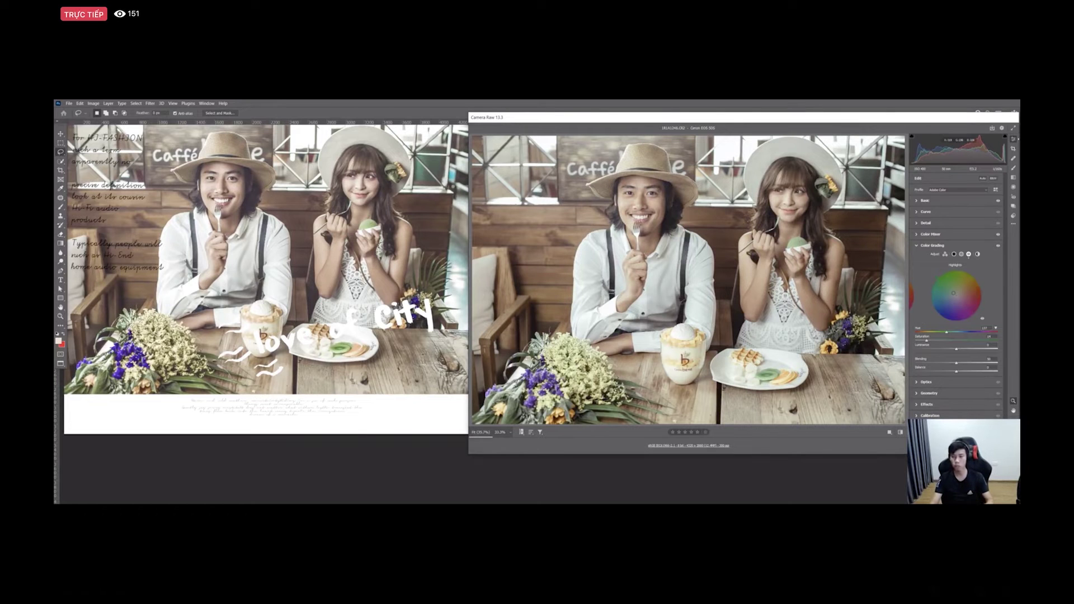
drag(916, 346, 953, 348)
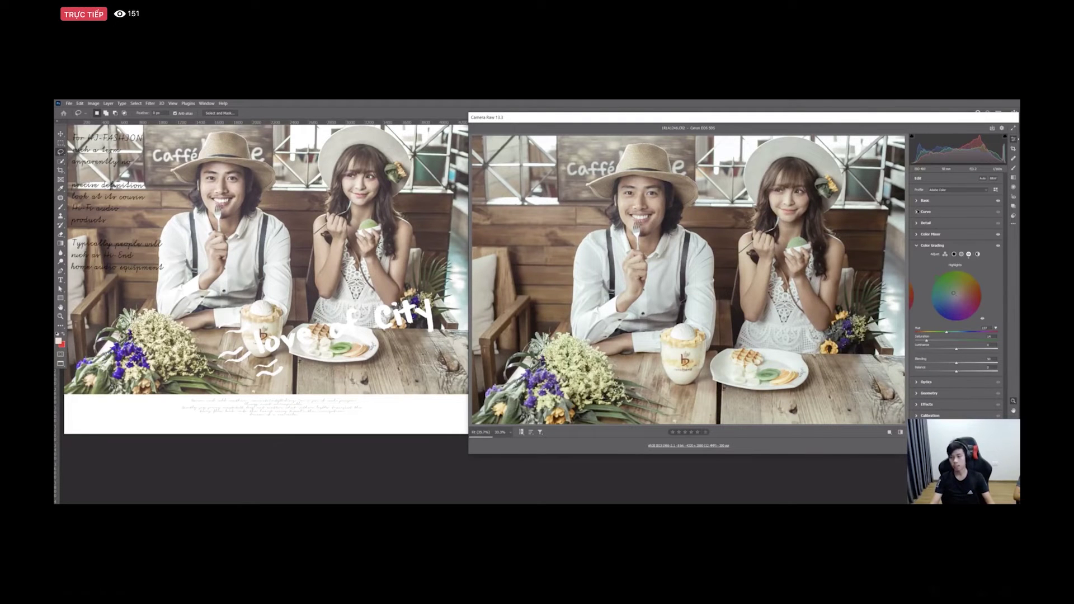
Add tone curve points, nudge the black point and raise the lower point to lift shadows
click(917, 211)
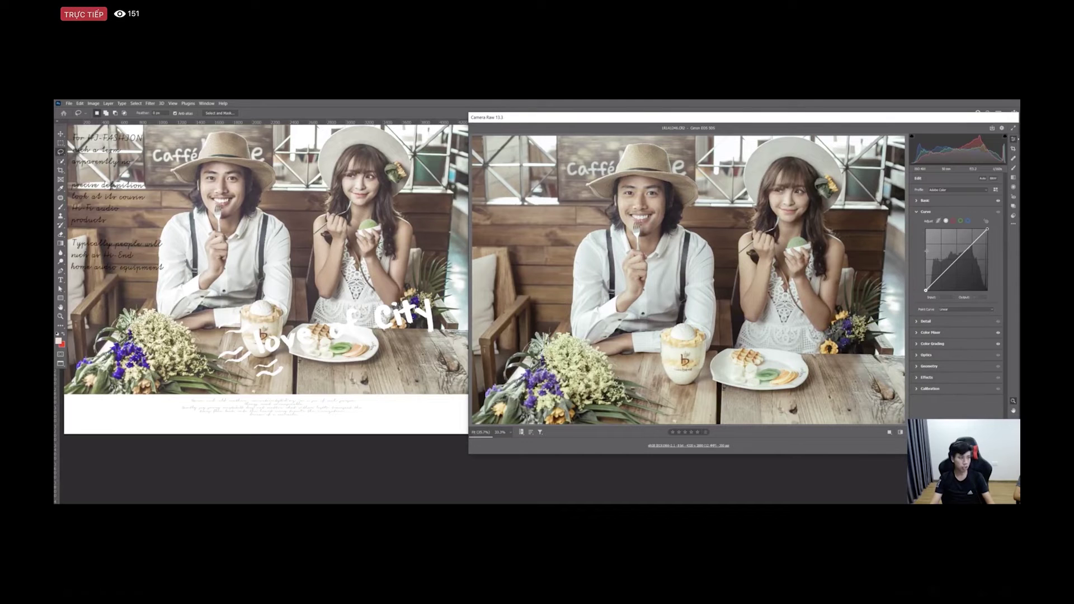
click(957, 259)
drag(971, 246, 944, 274)
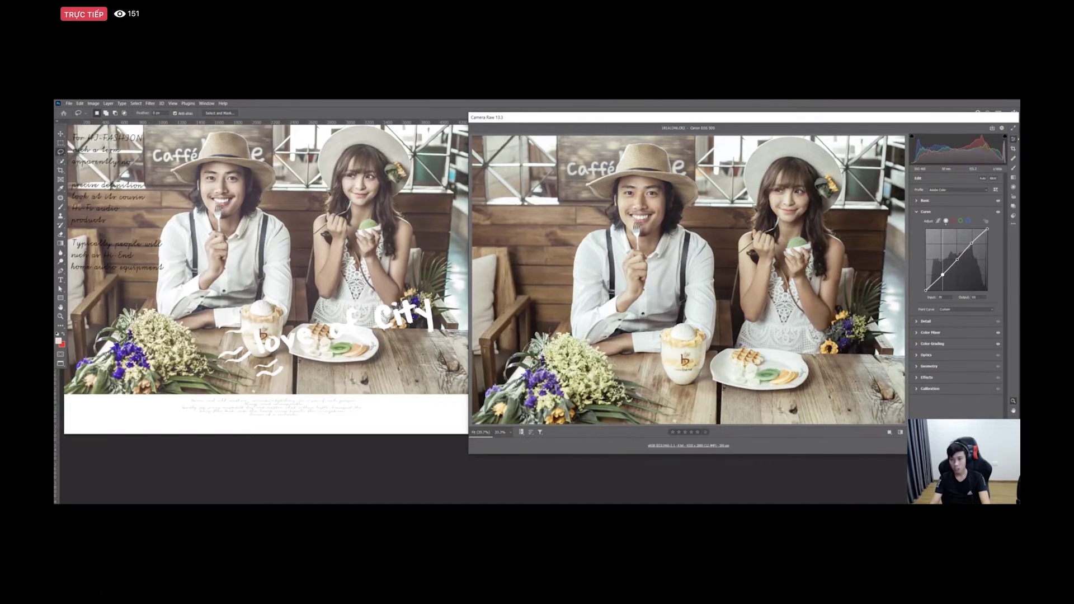
click(926, 290)
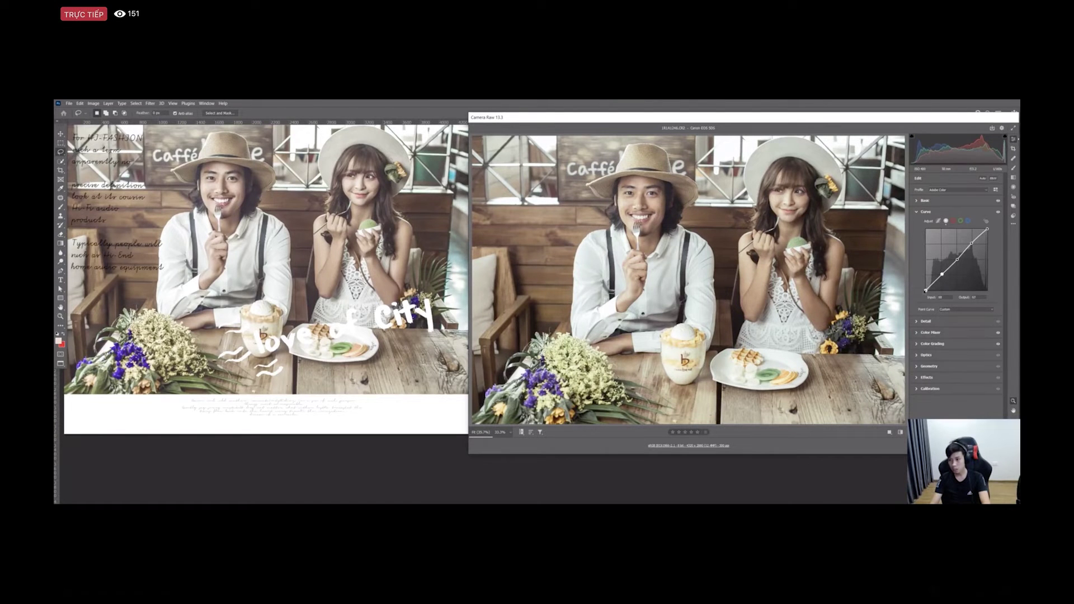
drag(927, 289, 927, 289)
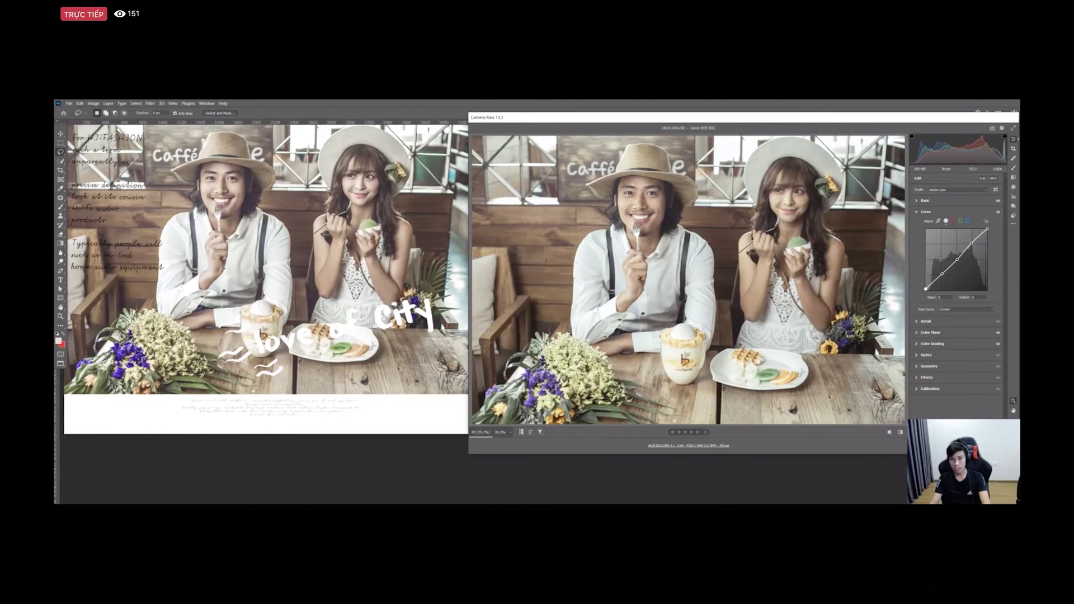
drag(926, 288, 926, 289)
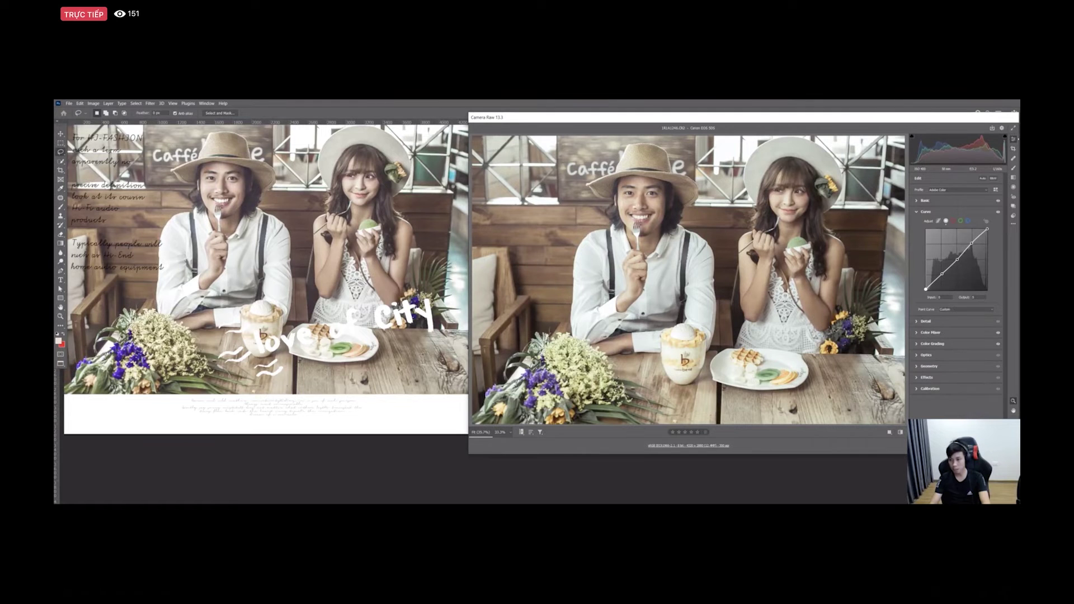
drag(942, 274, 941, 272)
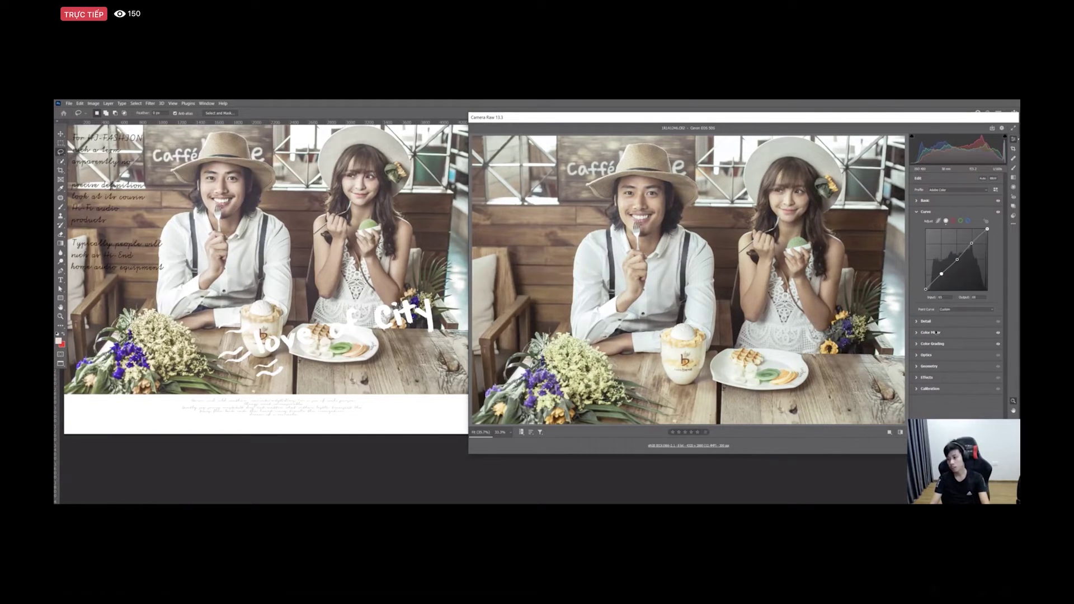
Slightly desaturate the oranges in the Color Mixer
click(931, 332)
click(934, 252)
drag(956, 273, 954, 274)
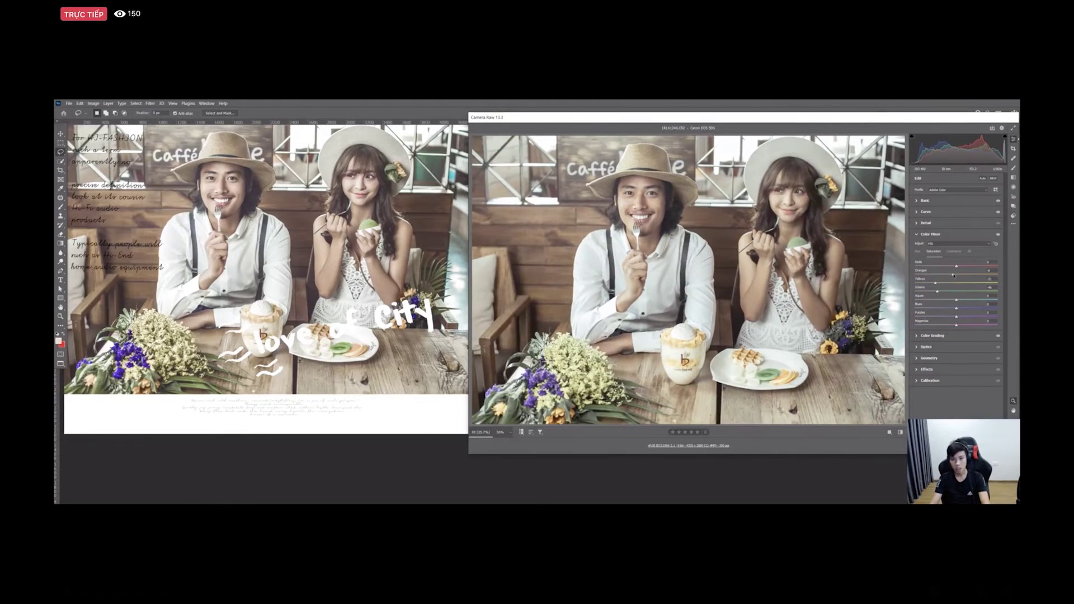
Brighten the oranges in the Color Mixer luminance, then recheck hue and saturation
click(954, 252)
drag(961, 275, 963, 275)
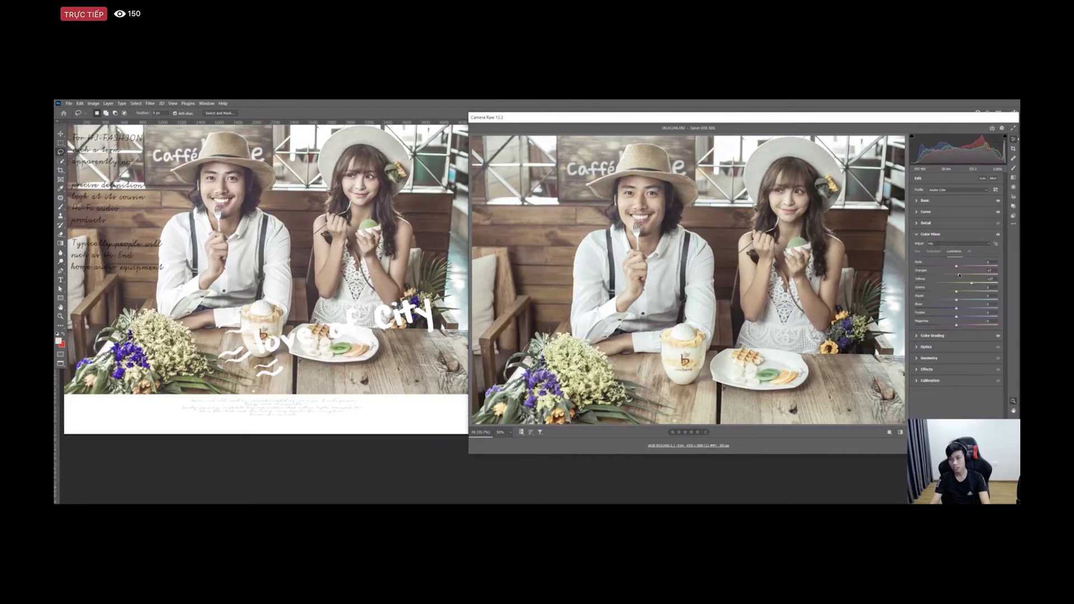
click(918, 251)
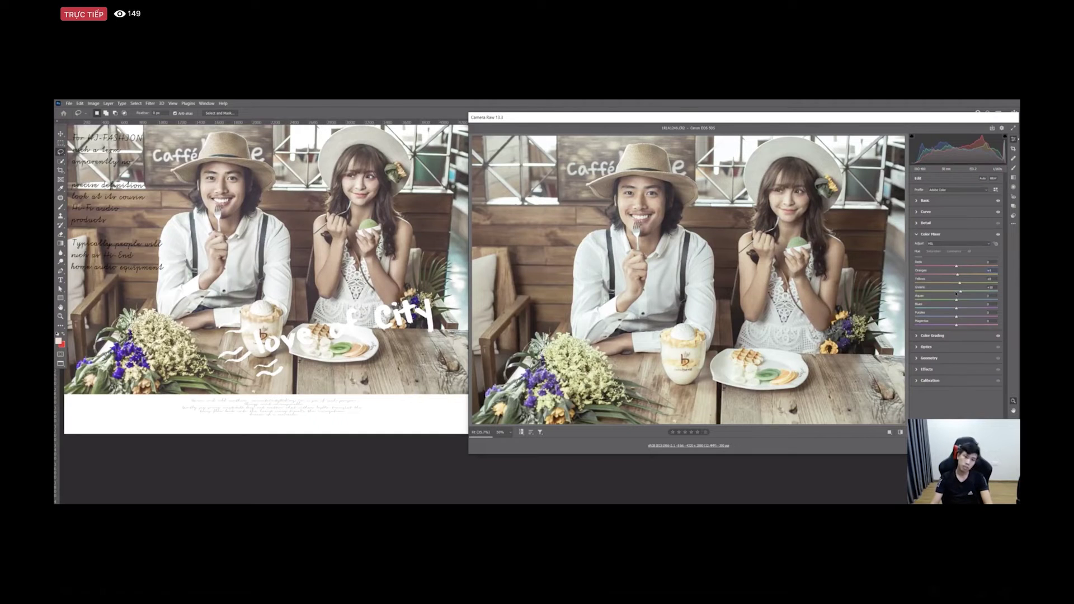
click(934, 251)
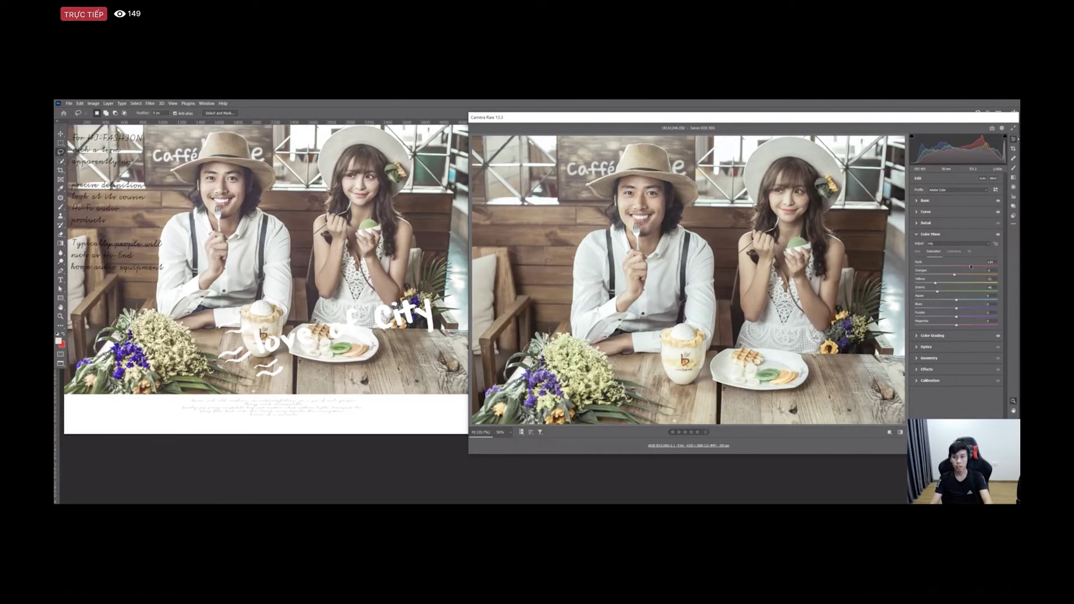
Zoom the preview out and bring up the Basic panel with the woman's face in view
key(ctrl+minus)
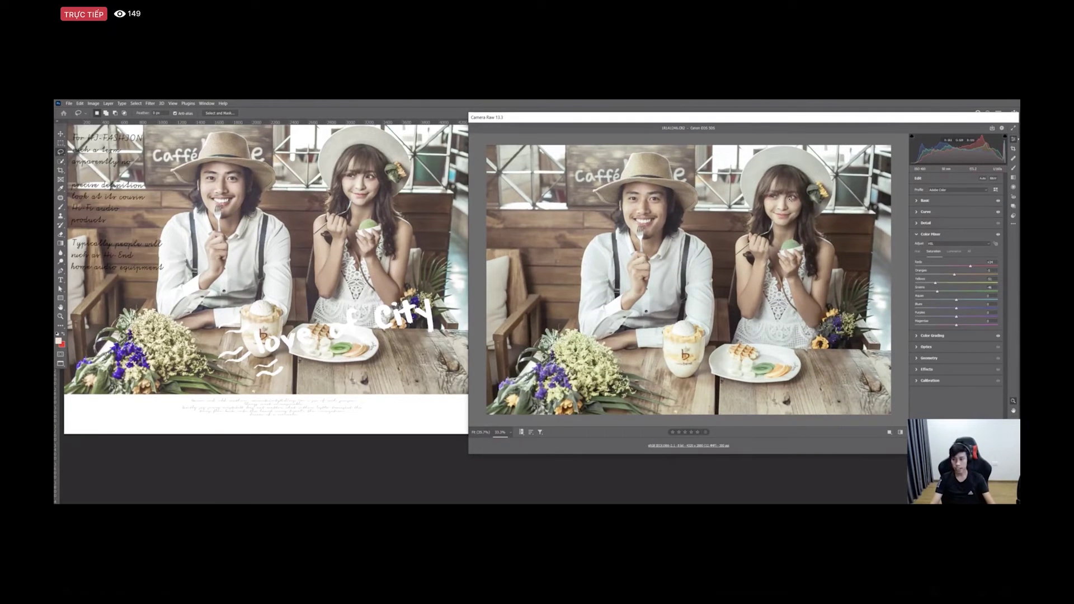
click(916, 200)
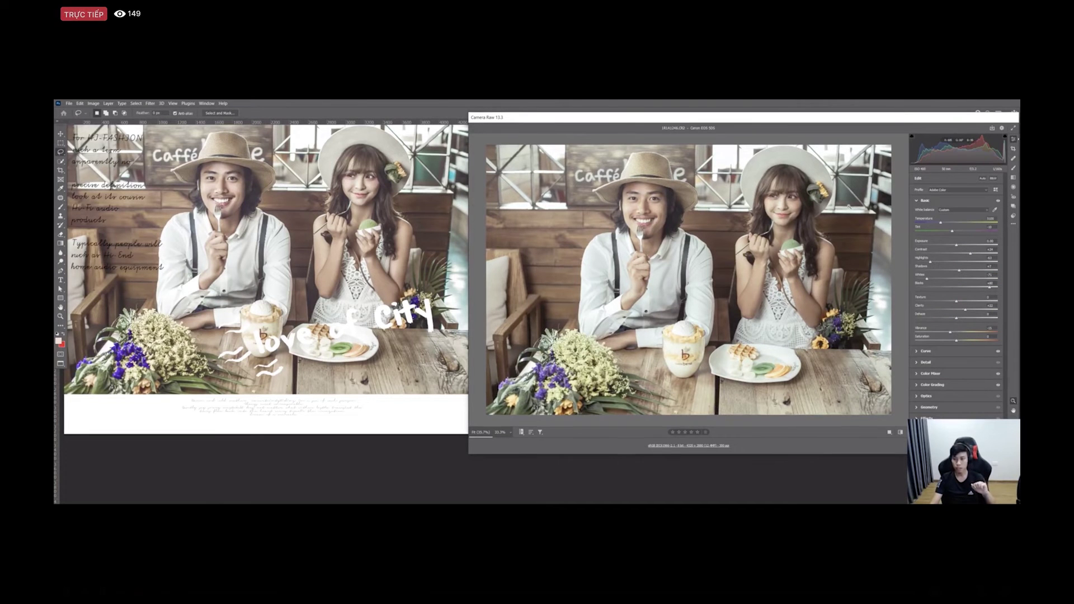
scroll(694, 307, up, 5)
scroll(823, 216, down, 2)
drag(850, 200, 793, 253)
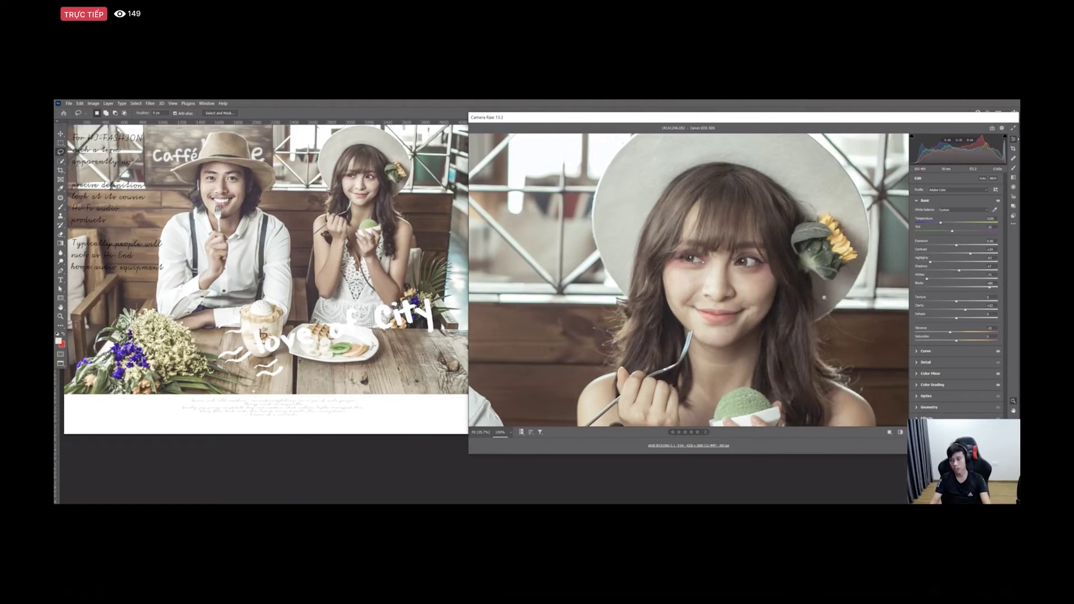
scroll(824, 298, down, 1)
scroll(824, 297, down, 1)
scroll(823, 297, down, 1)
scroll(824, 297, down, 1)
scroll(825, 298, down, 1)
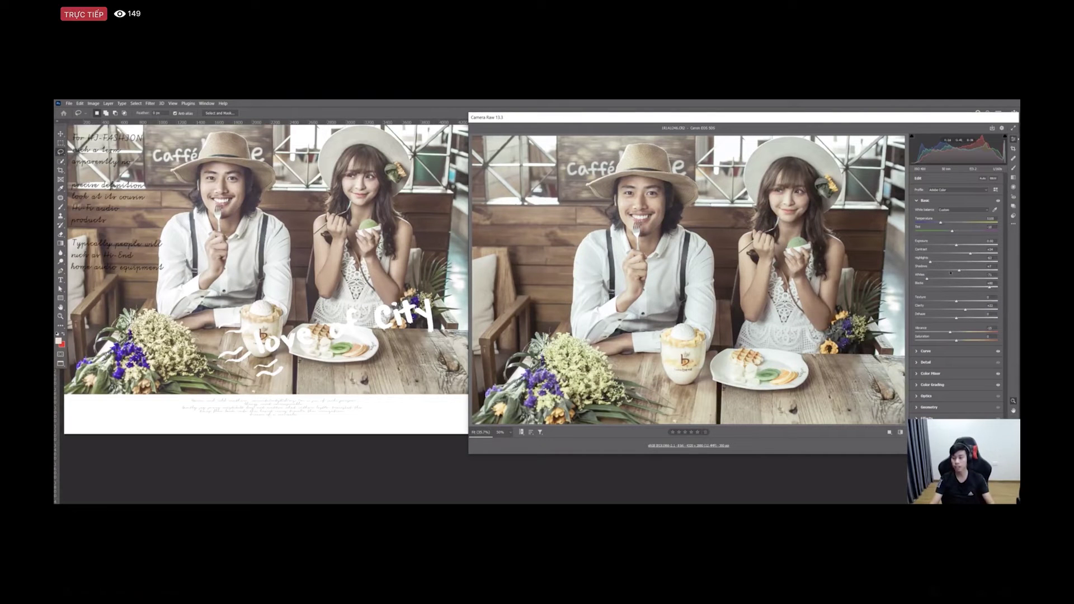
Add another control point to the café photo's tone curve and reopen the Color Mixer
click(917, 352)
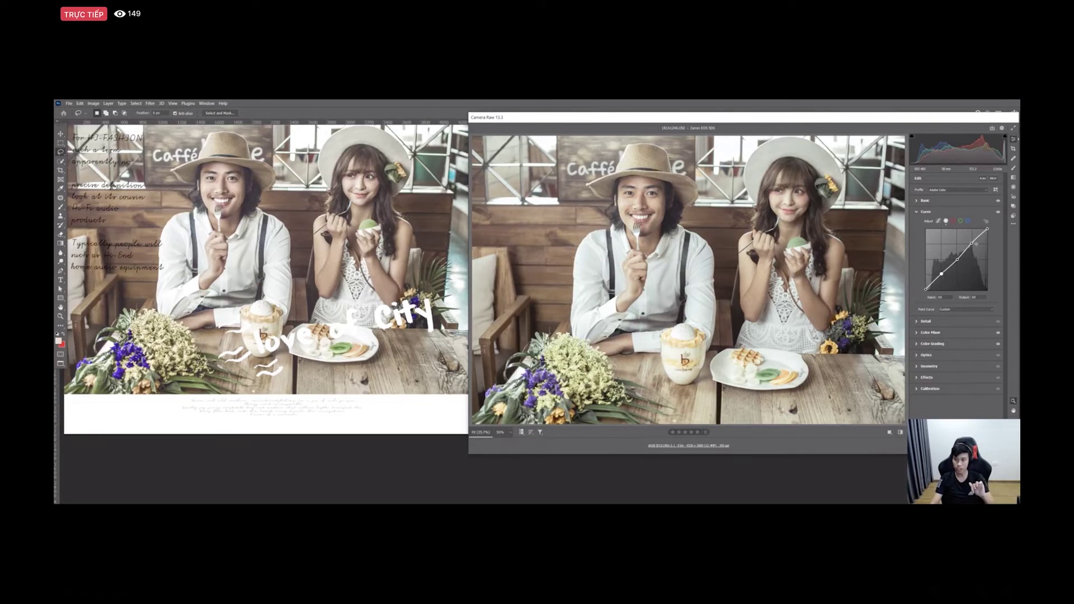
click(958, 260)
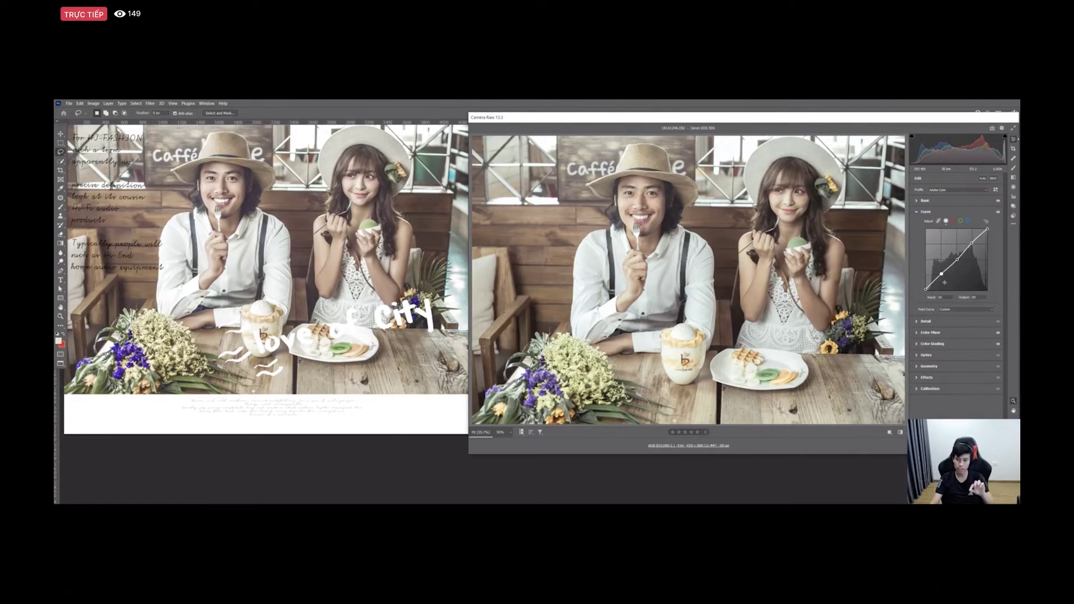
click(926, 212)
click(931, 234)
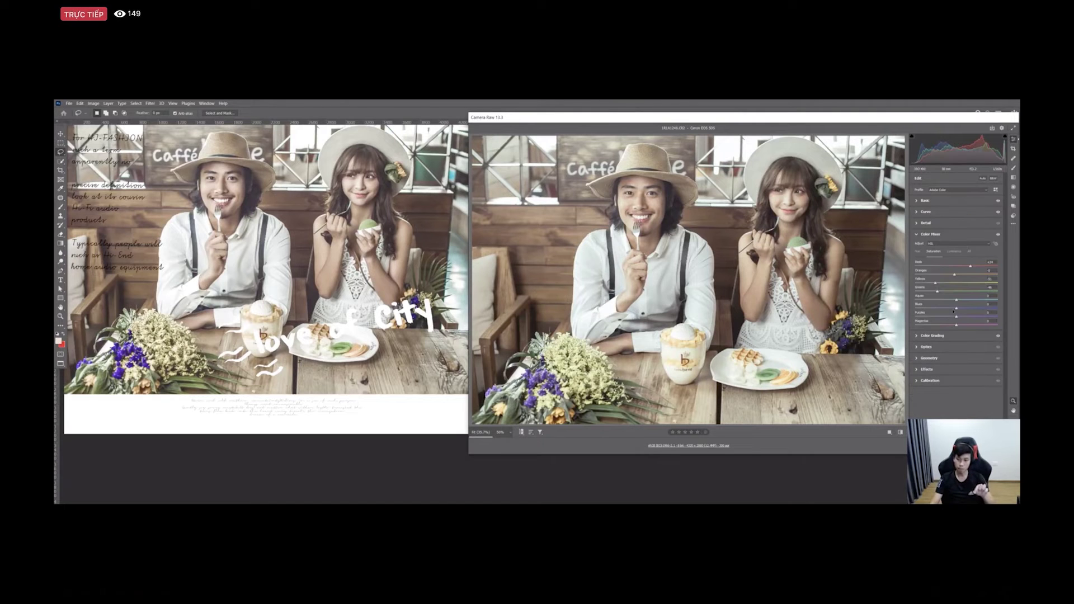
Expand the Color Grading panel to review the café photo's grading
click(932, 336)
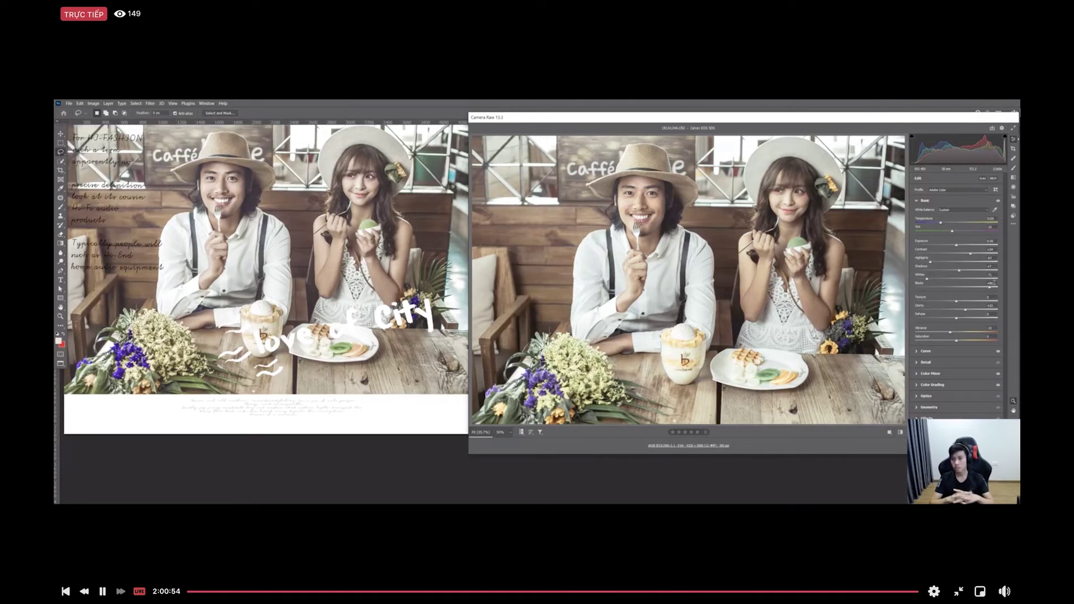
Reset the basic adjustments to default and toggle undo/redo to compare before and after
click(1013, 223)
click(962, 239)
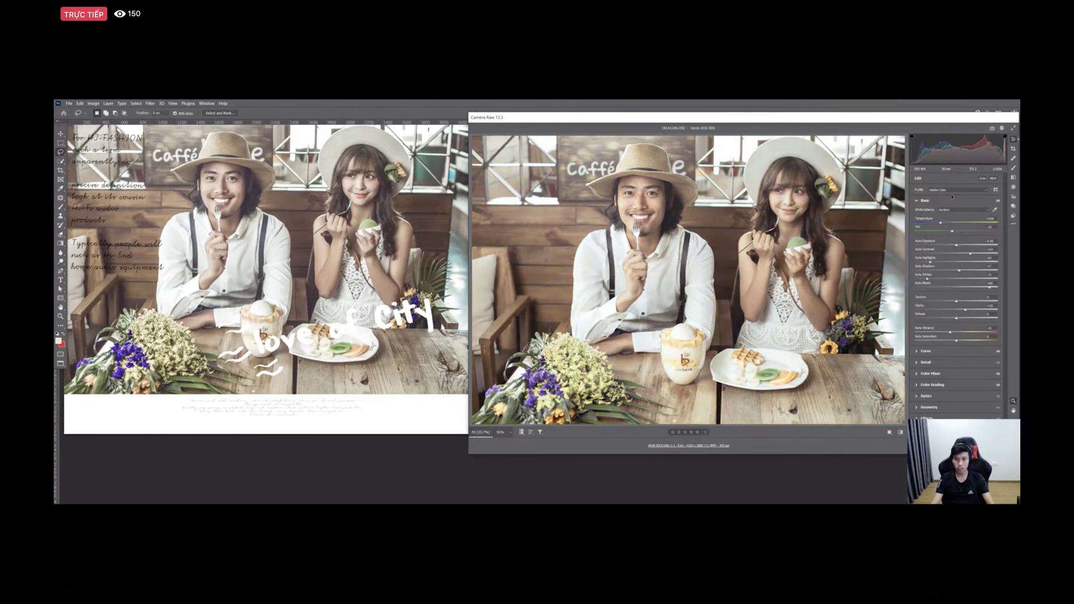
key(ctrl+z)
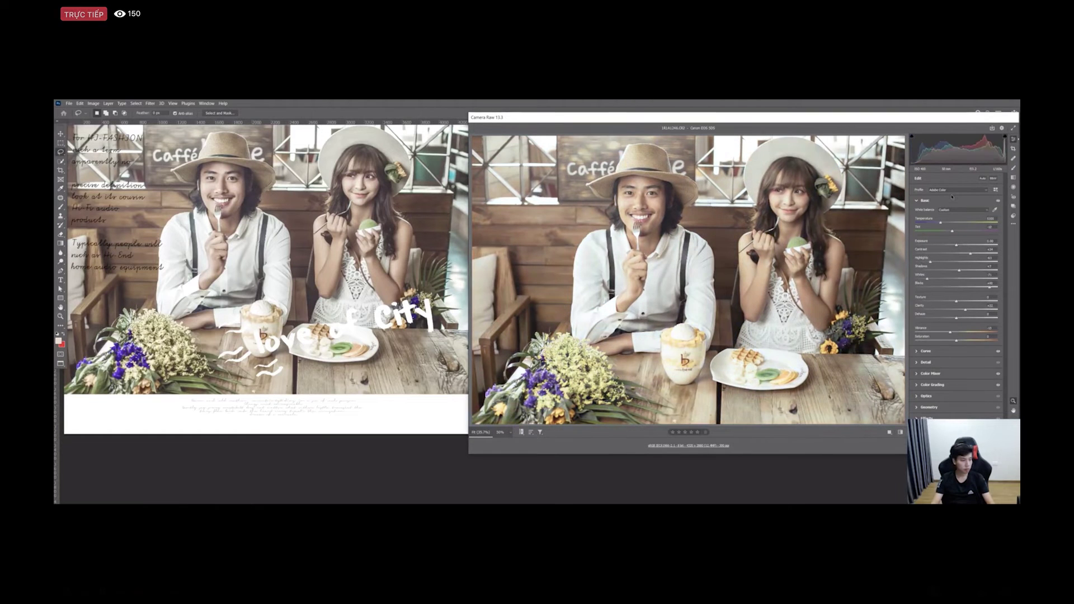
key(ctrl+shift+z)
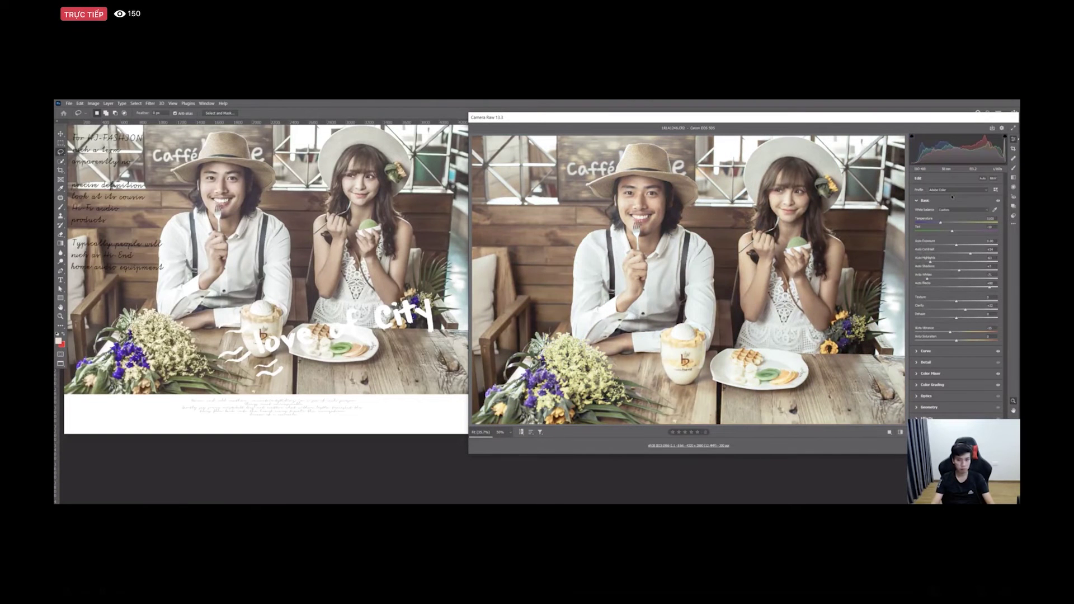
key(ctrl+z)
key(ctrl+shift+z)
key(ctrl+z)
key(ctrl+z)
key(ctrl+shift+z)
key(ctrl+z)
key(ctrl+shift+z)
key(ctrl+z)
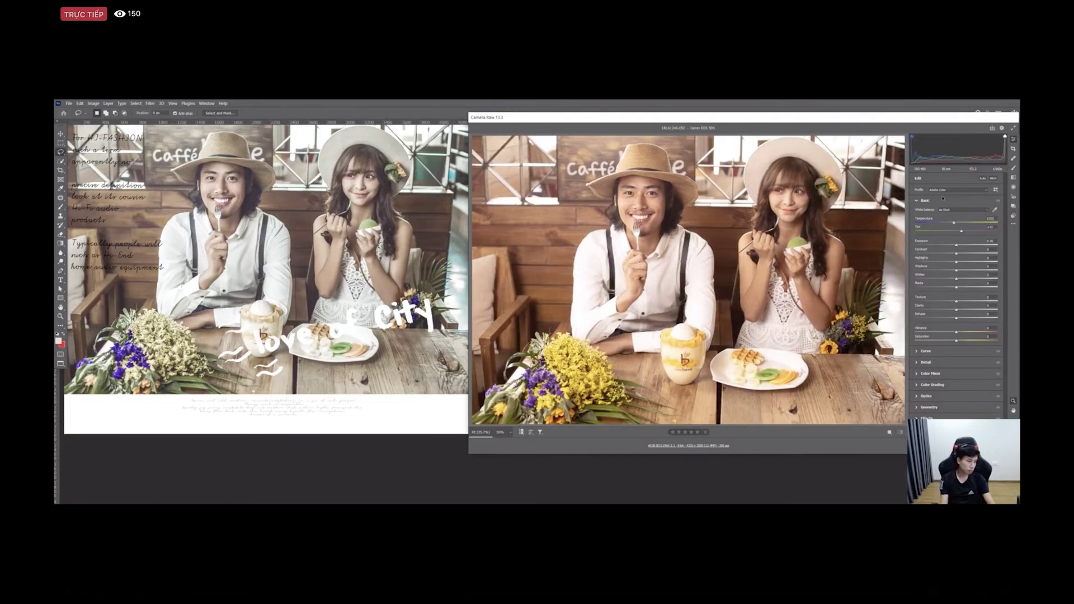
Toggle the before/after preview, reset the basic adjustments again, then paste the graded settings back
key(backslash)
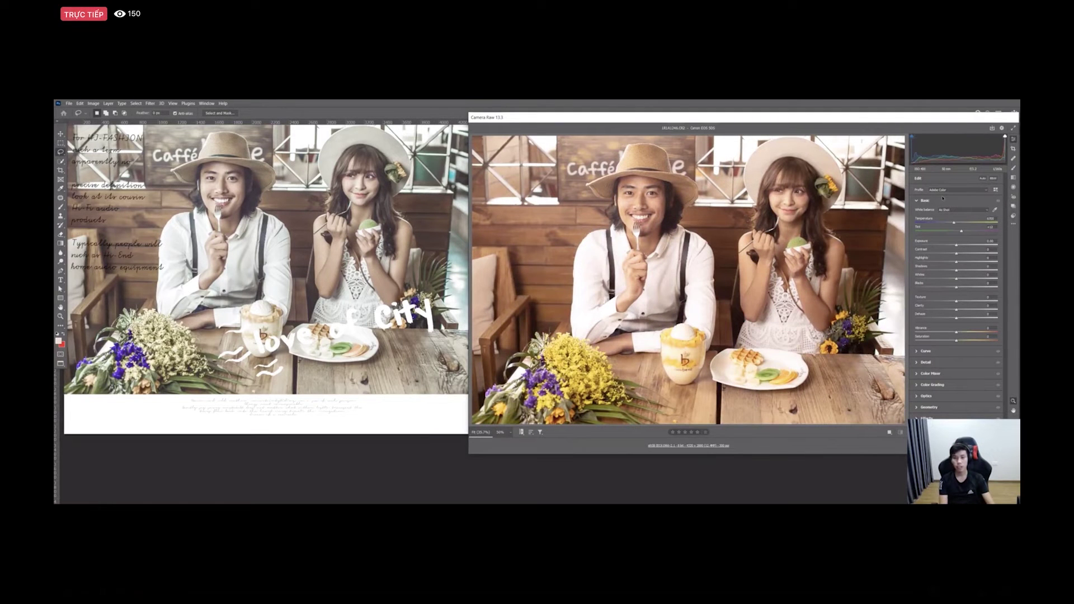
key(backslash)
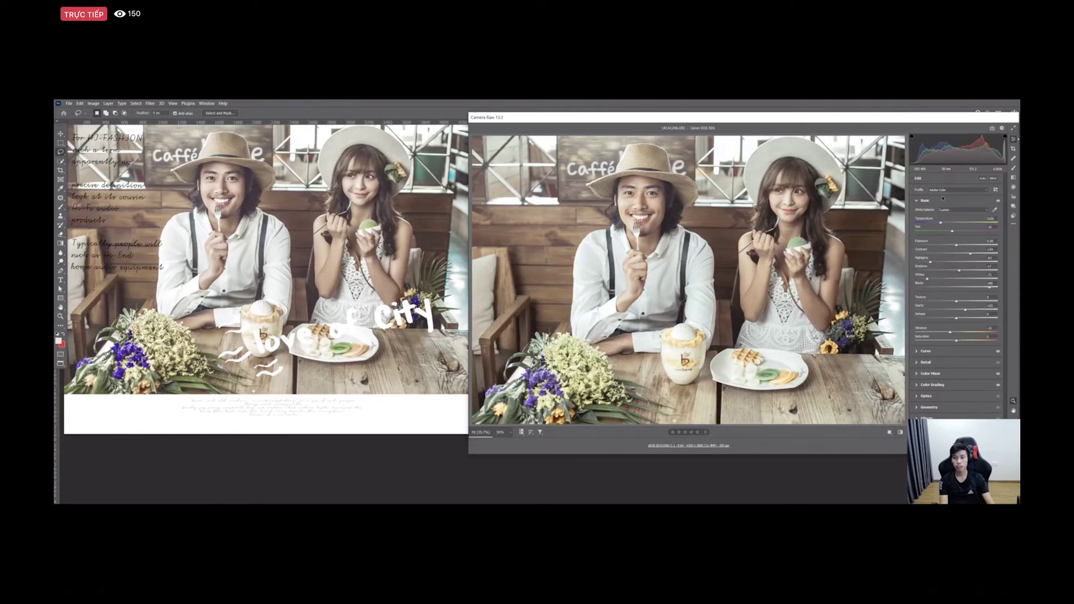
key(shift)
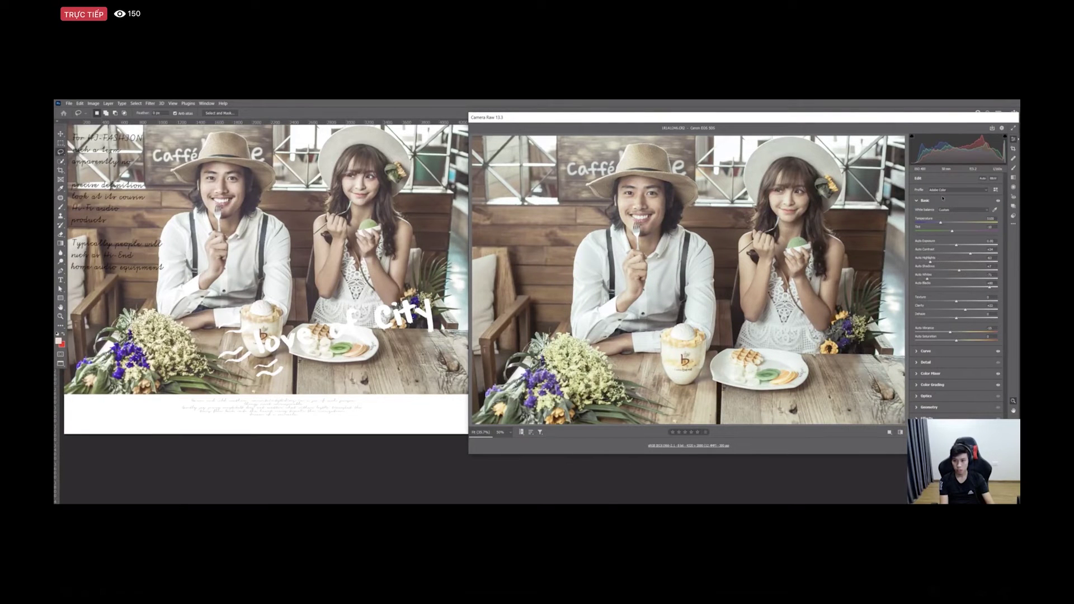
key(shift)
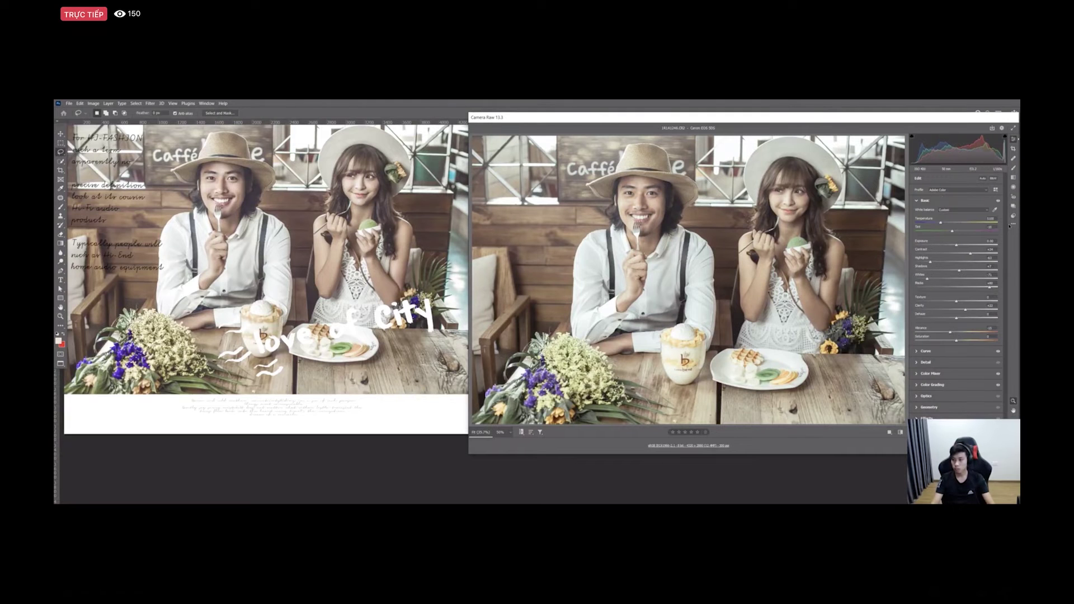
click(1013, 224)
click(974, 240)
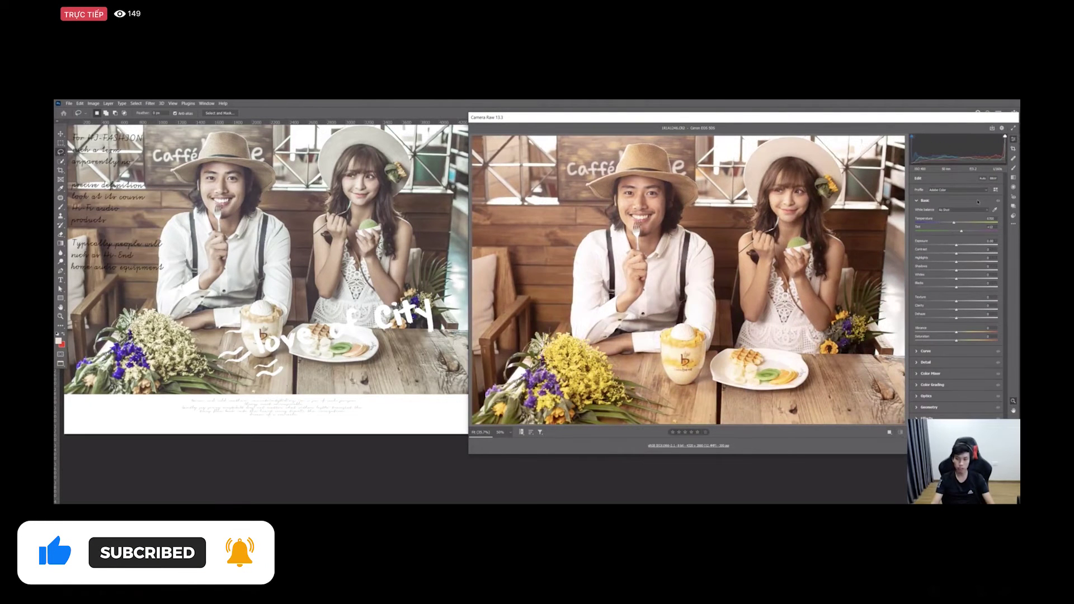
key(ctrl+alt+v)
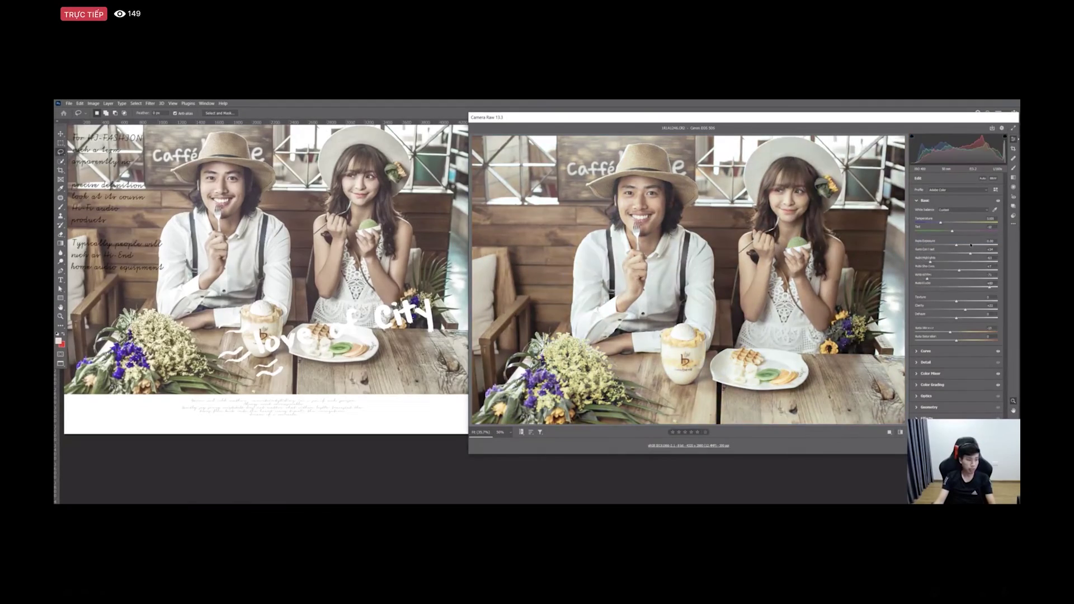
Reapply the custom settings so white balance returns to Custom with the graded values
click(745, 254)
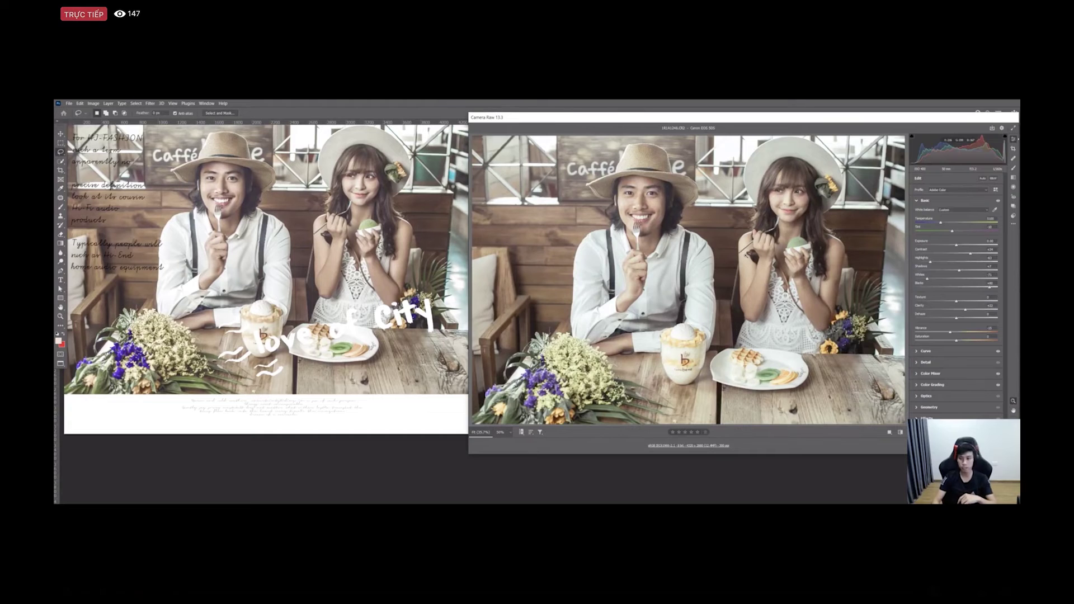
Apply the Camera Raw edits and cycle through the open windows back to Photoshop
key(Return)
key(alt+Tab)
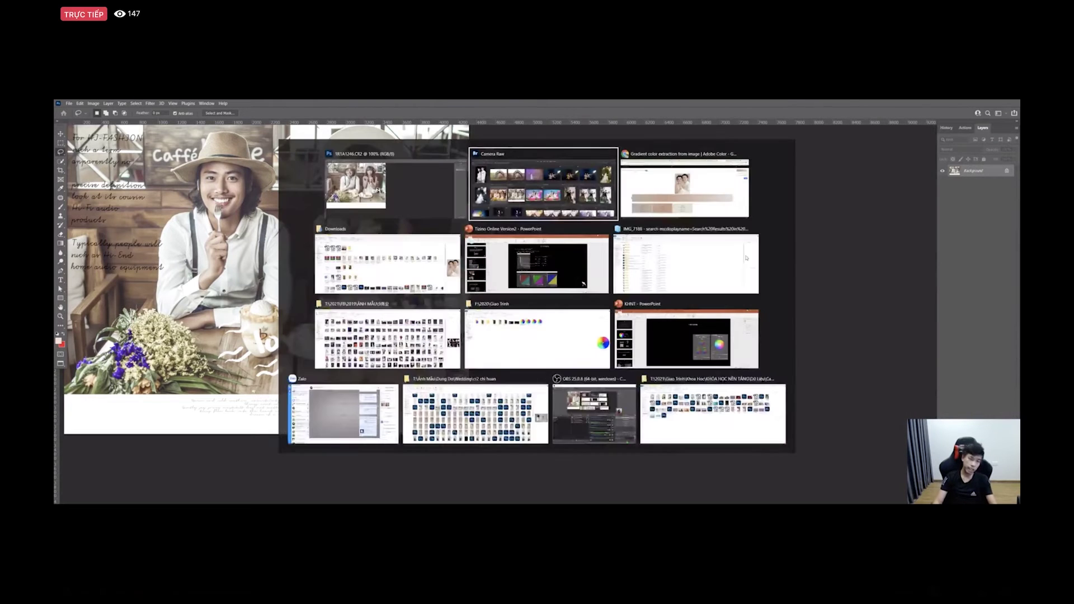
key(alt+Tab)
key(Tab)
key(Tab)
key(Tab)
key(Tab)
key(alt+Tab)
key(Tab)
key(Tab)
key(Tab)
key(Tab)
key(Tab)
key(Tab)
key(Tab)
key(Tab)
key(Tab)
key(Tab)
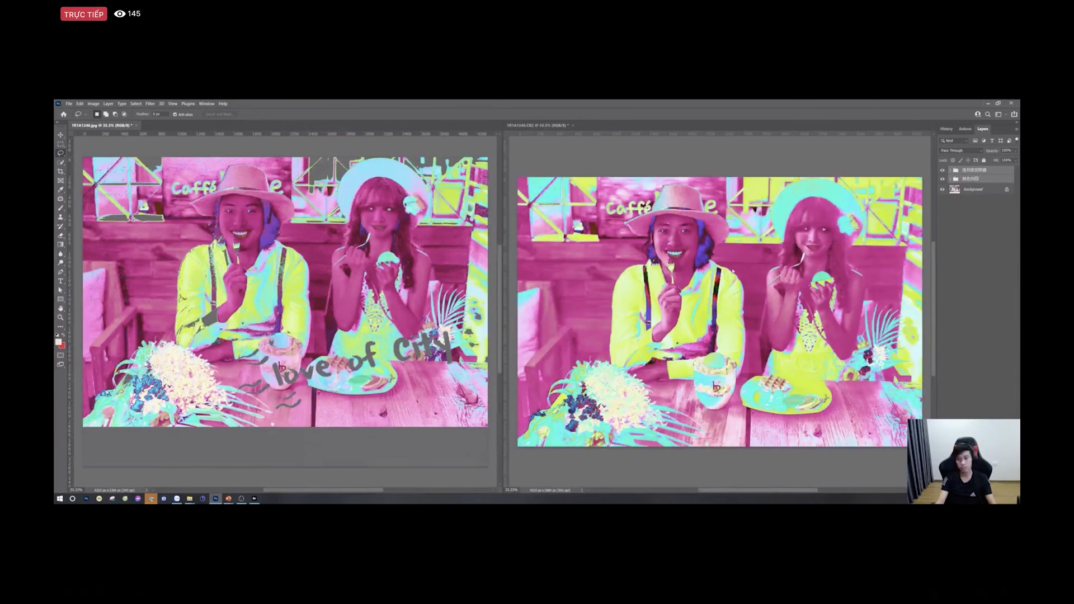
Hide panels, clear the hat selection, then restore panels and undo the right photo's inversion
key(Tab)
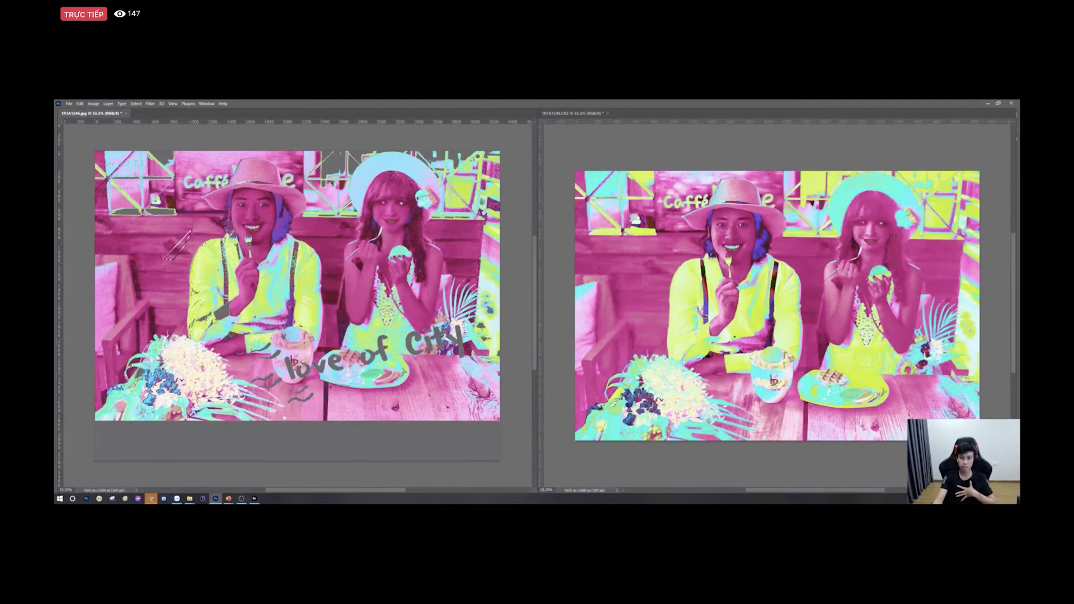
click(794, 251)
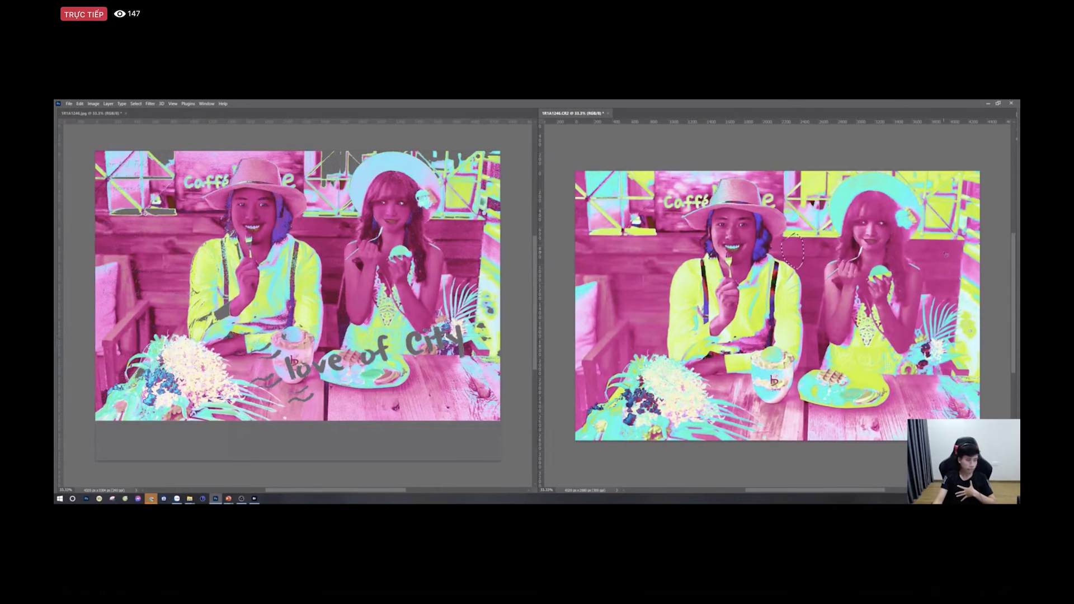
drag(871, 193, 868, 195)
key(ctrl+d)
click(168, 256)
click(860, 194)
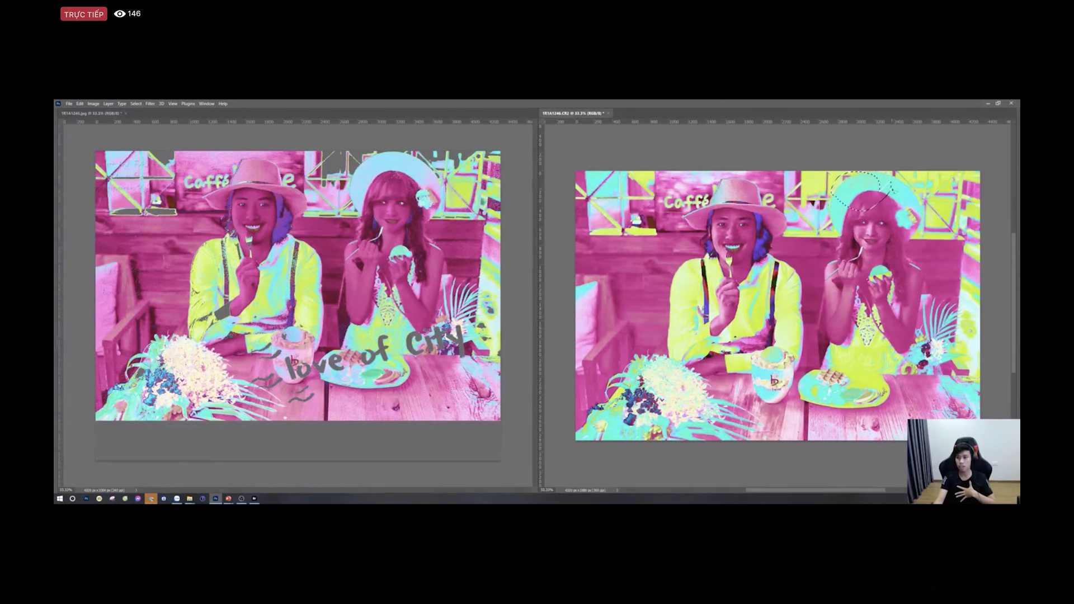
key(ctrl+d)
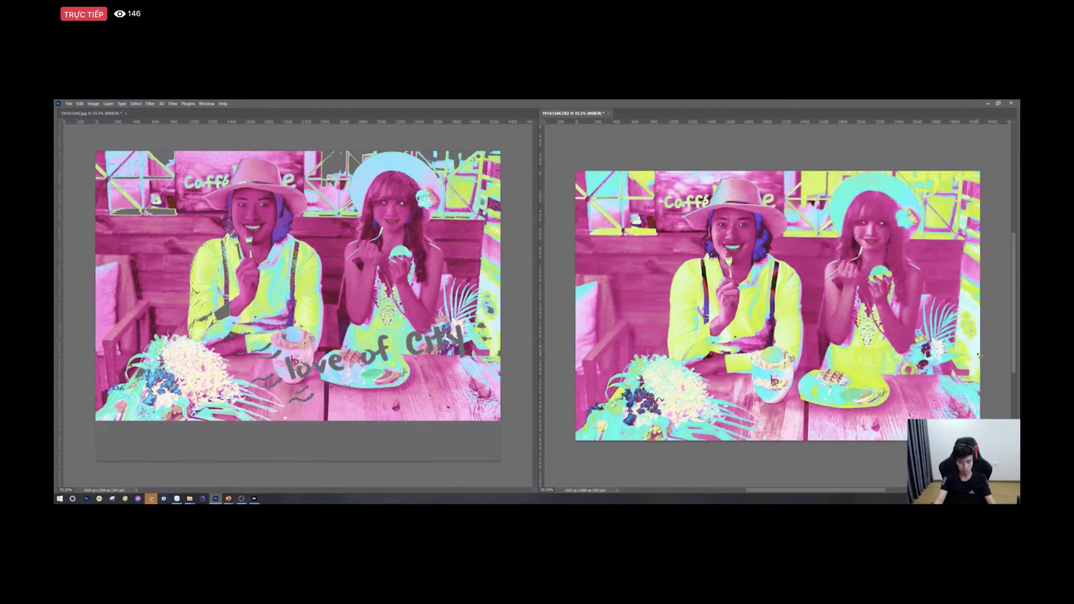
key(Tab)
key(ctrl+z)
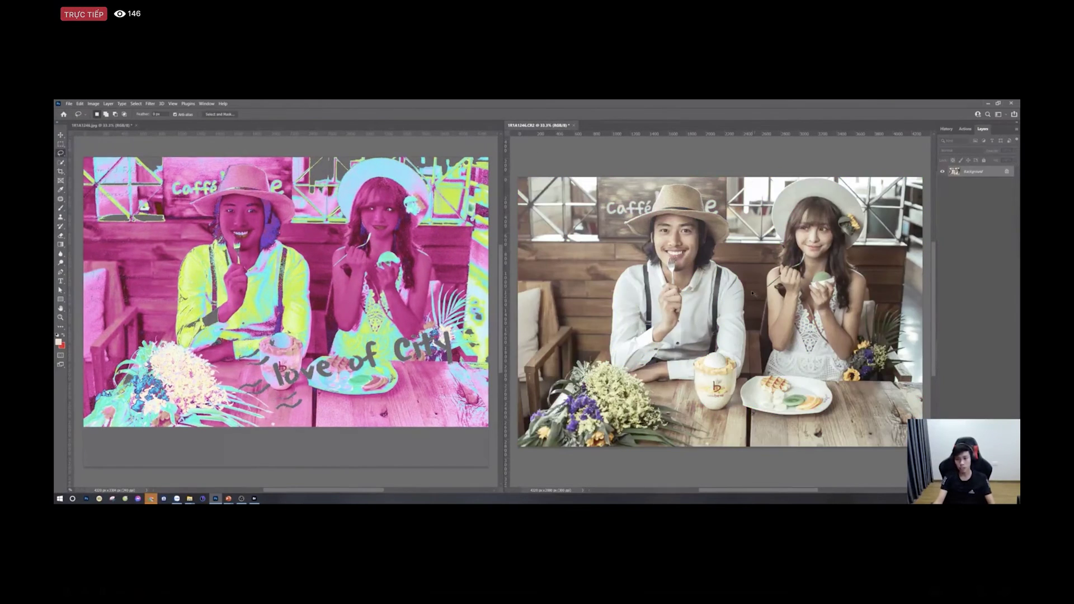
Switch from File Explorer back to Photoshop and open the café photo in the Camera Raw Filter
key(alt+Tab)
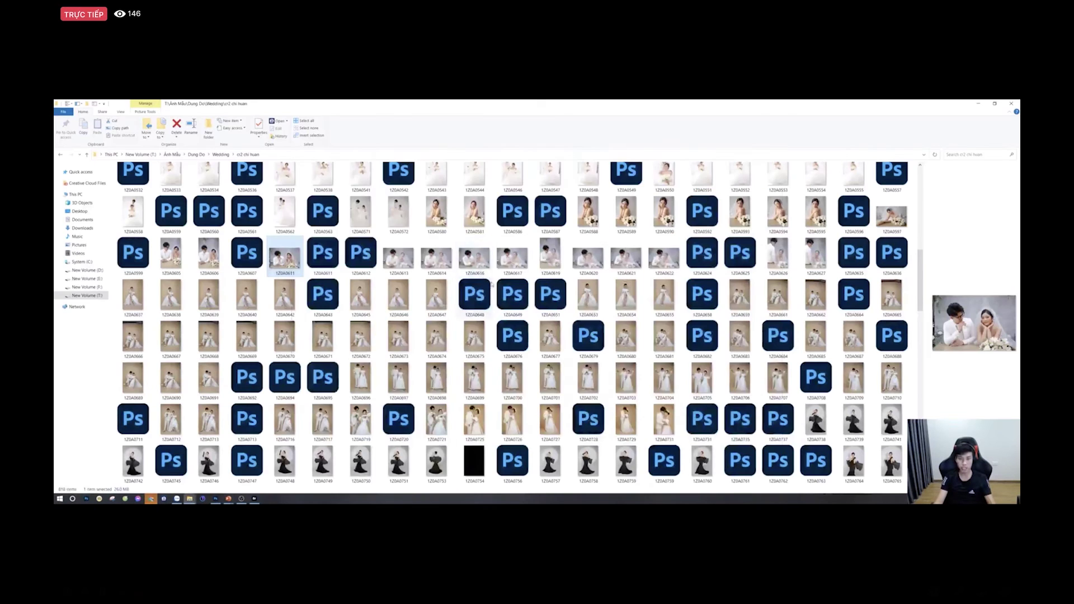
key(alt+Tab)
key(Tab)
key(Tab)
key(Tab)
key(Tab)
key(Tab)
key(Tab)
key(alt+Tab)
key(Tab)
key(Tab)
key(Tab)
key(Tab)
key(Tab)
key(Tab)
key(alt+Tab)
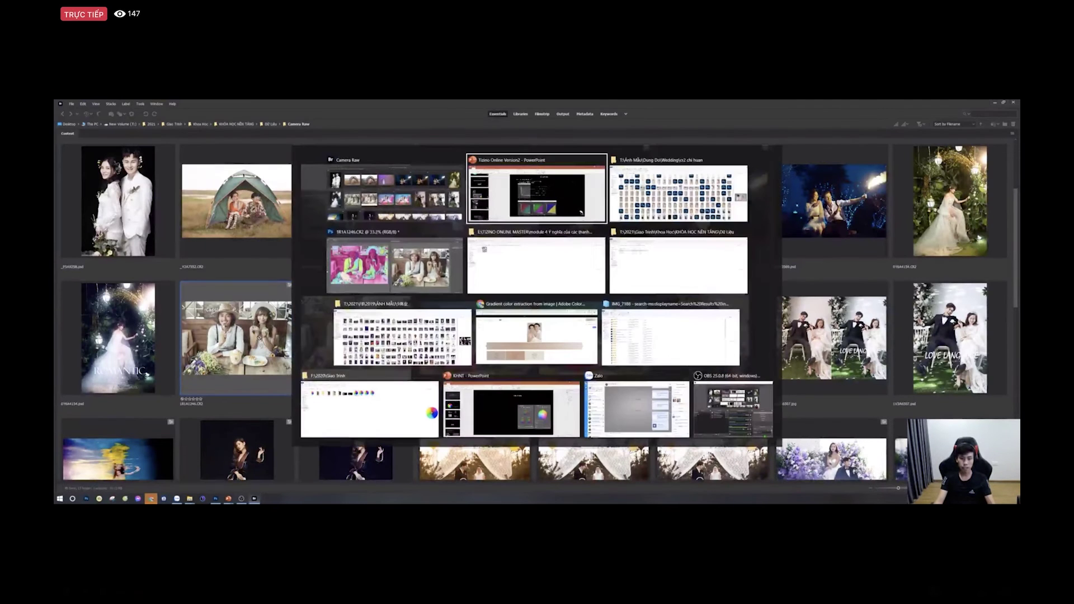
key(alt+Tab)
key(Tab)
key(Tab)
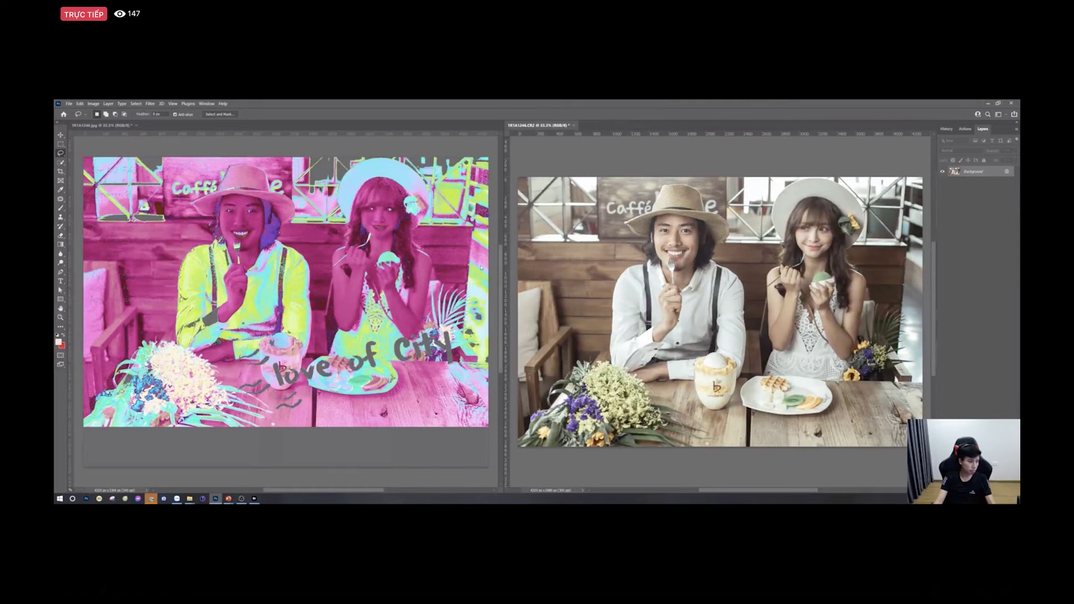
key(ctrl+shift+a)
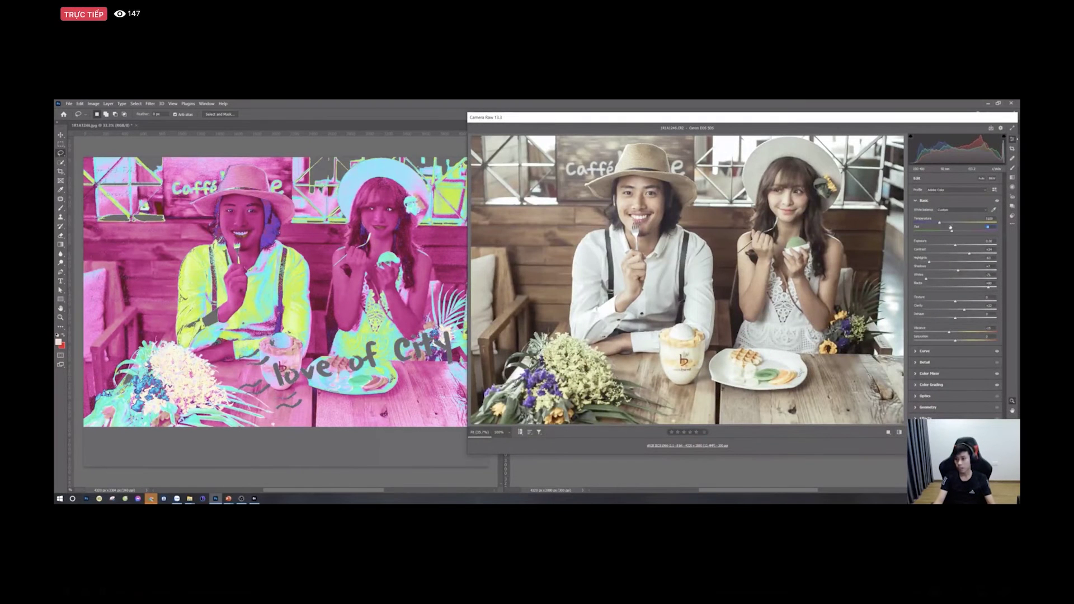
Nudge the Tint slider, raise the Color Grading highlights luminance, and apply the Camera Raw edits
drag(951, 227, 949, 223)
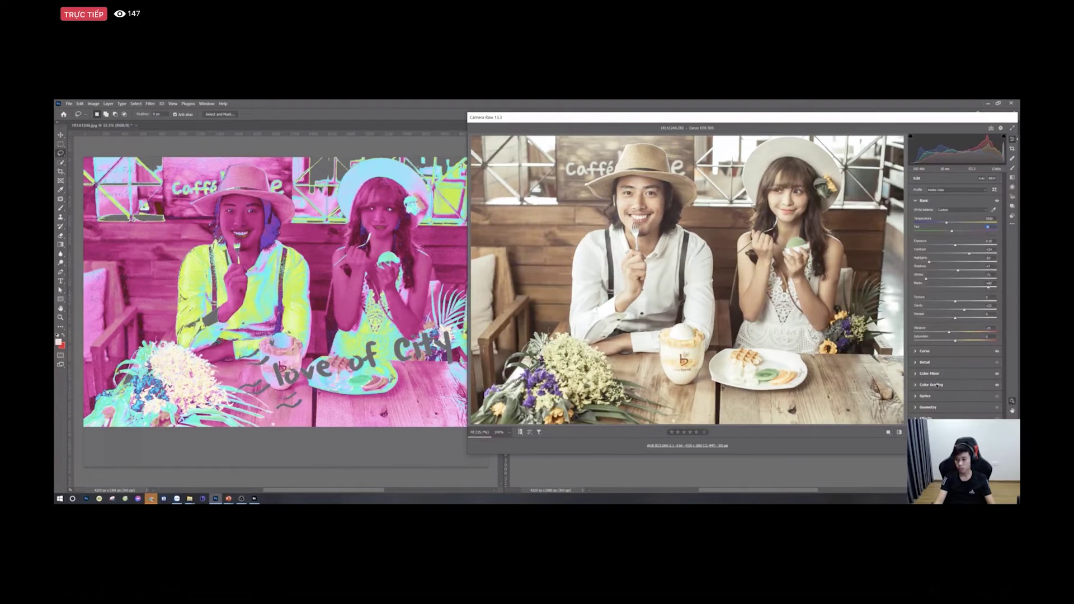
click(937, 385)
drag(973, 349, 978, 348)
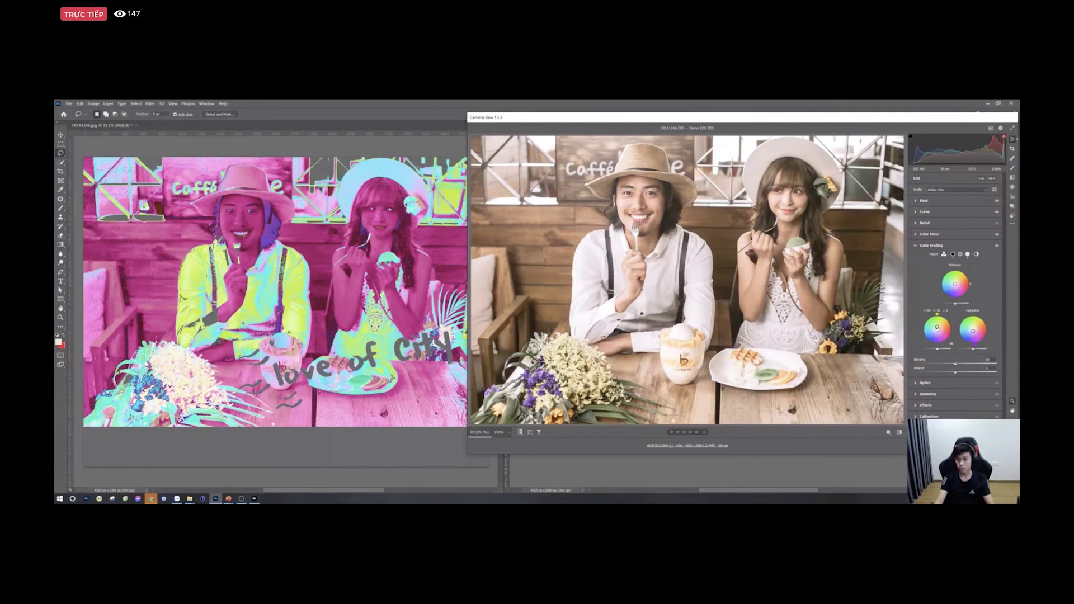
key(Return)
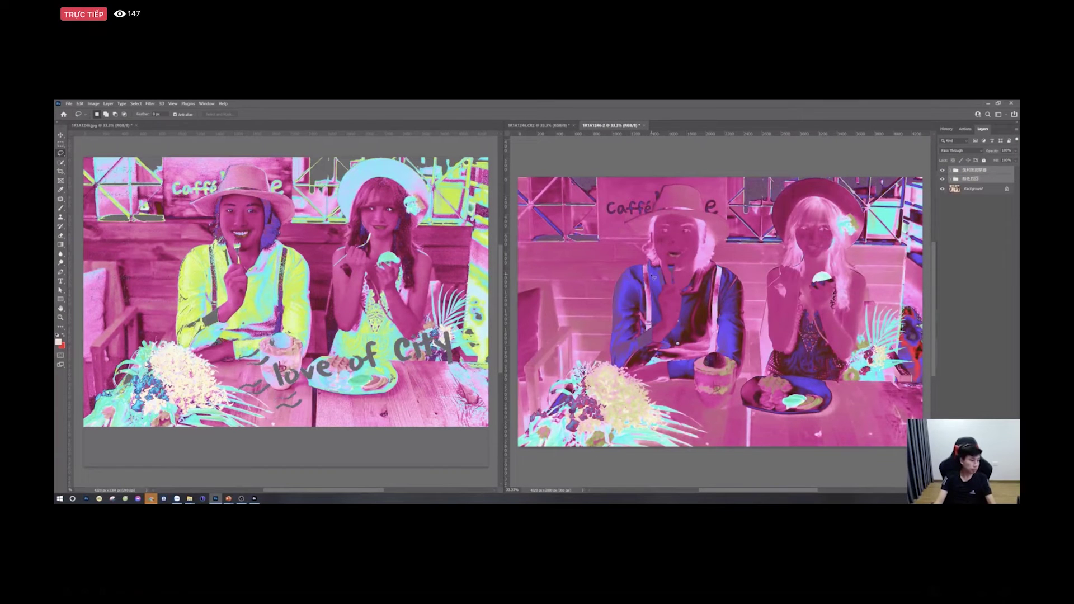
Arrange the three café photo documents in the 3-up Stacked layout
key(ctrl+shift+z)
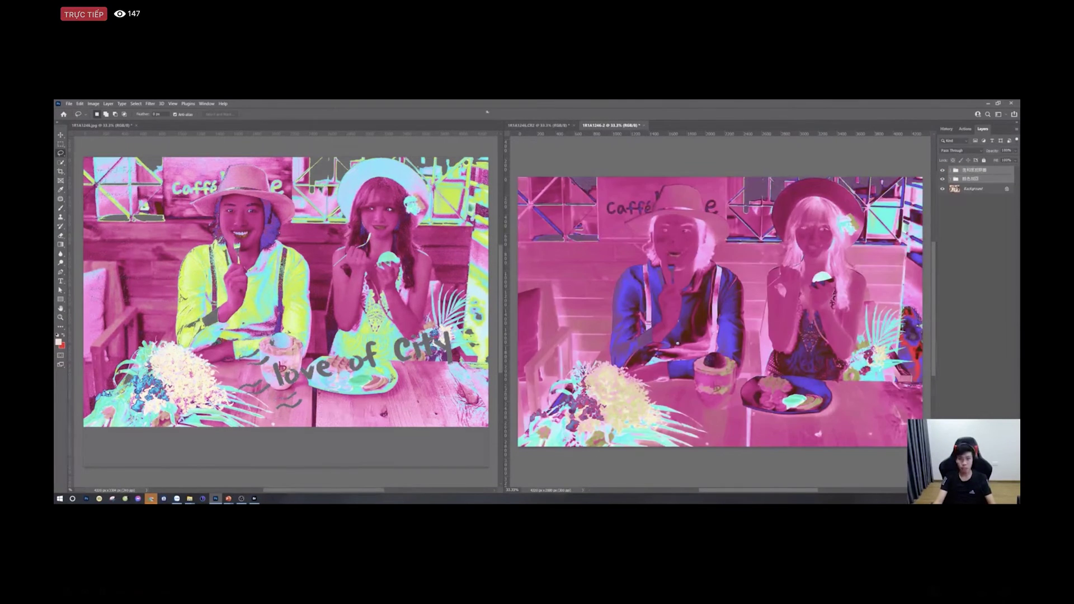
click(206, 103)
mouse_move(227, 111)
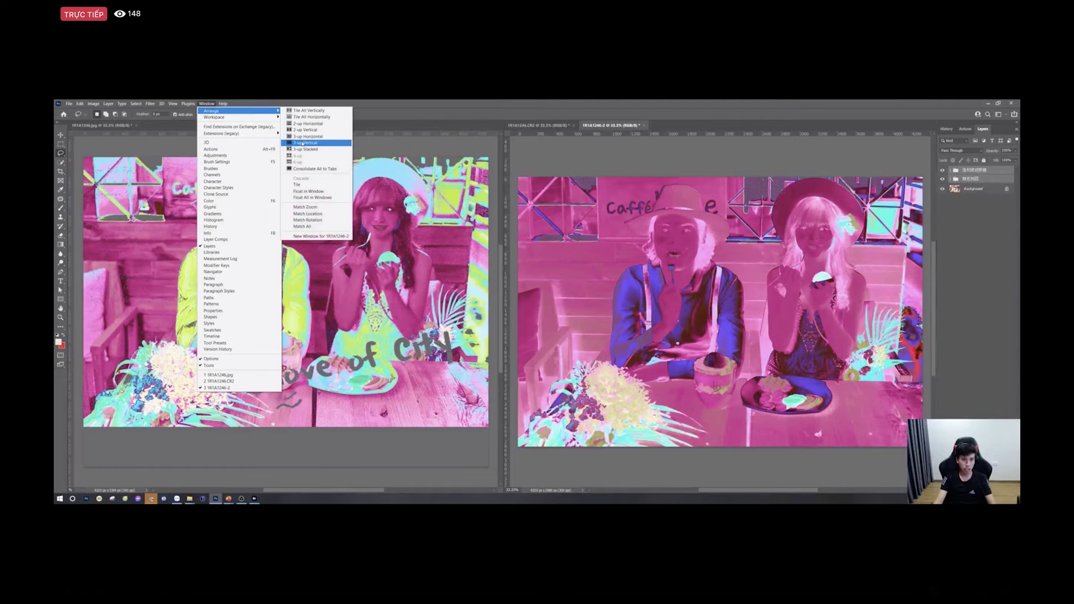
click(302, 150)
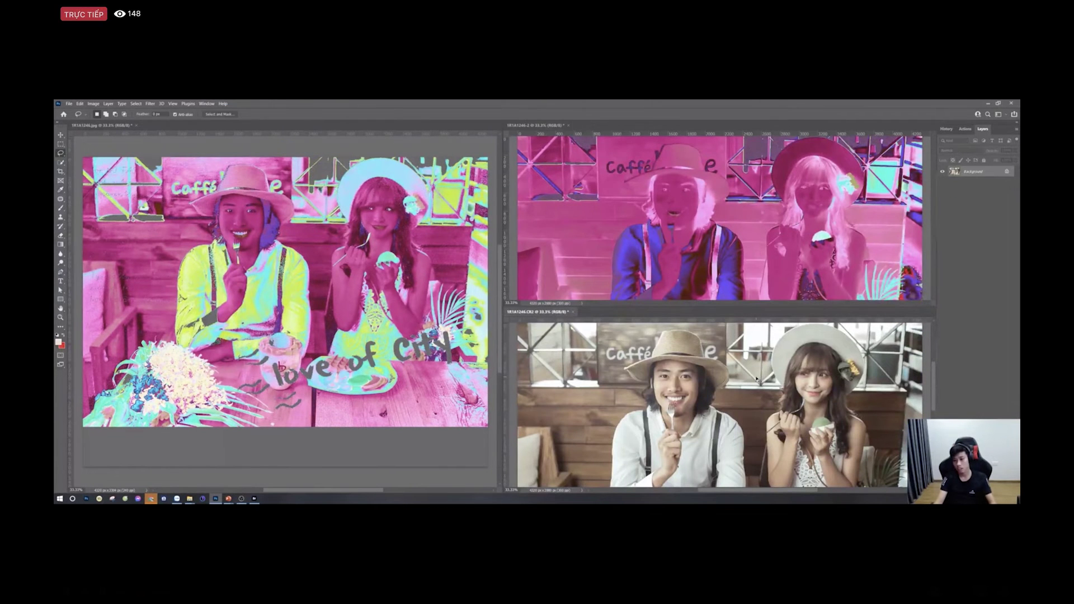
Zoom each stacked pane with the scroll wheel to fit the café photos
scroll(701, 257, down, 1)
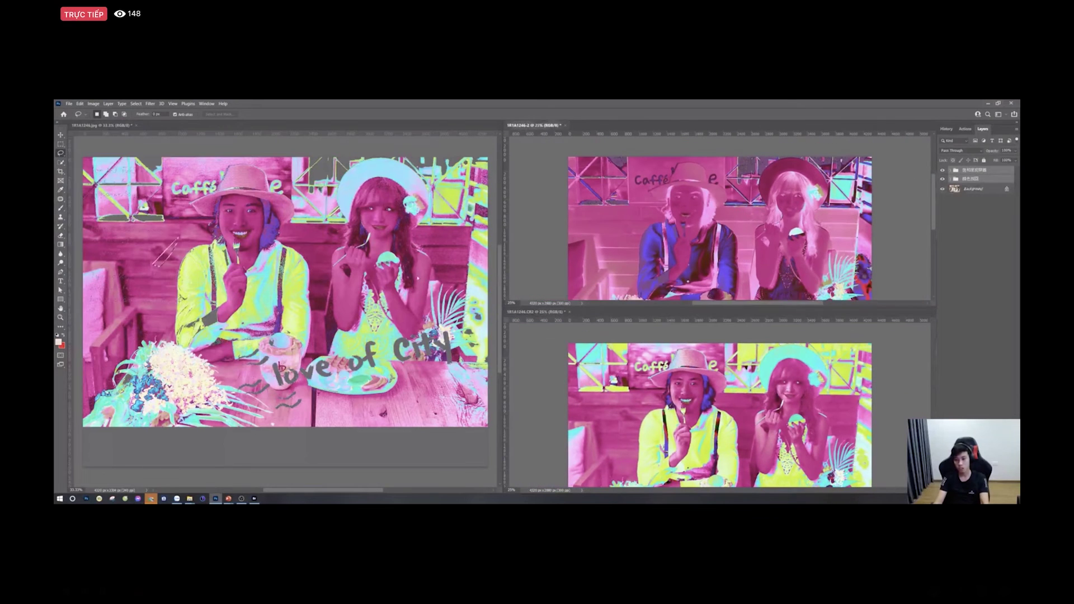
scroll(737, 234, down, 1)
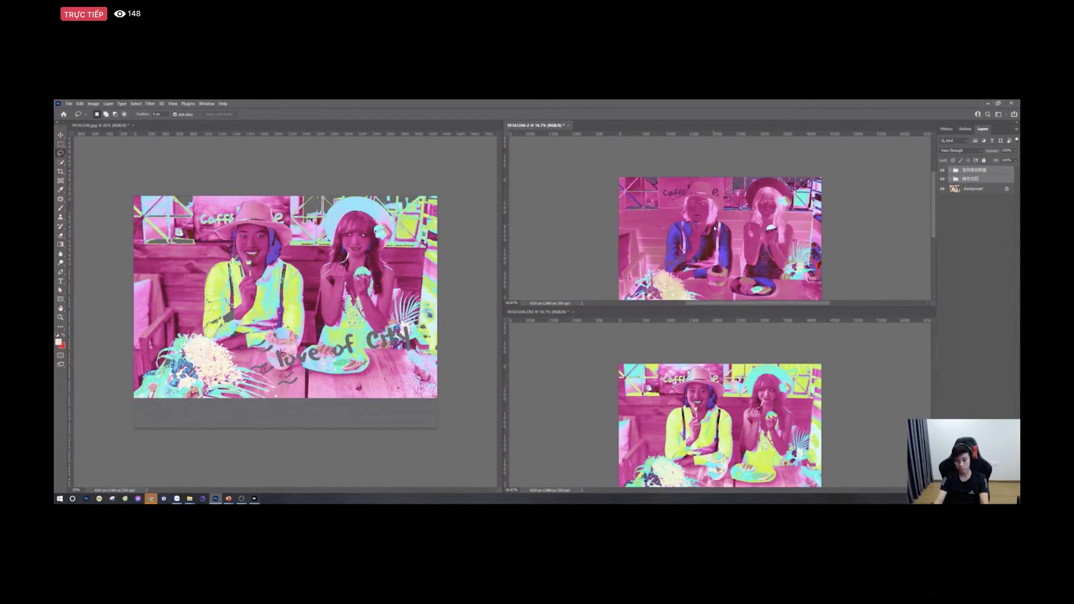
scroll(714, 228, up, 3)
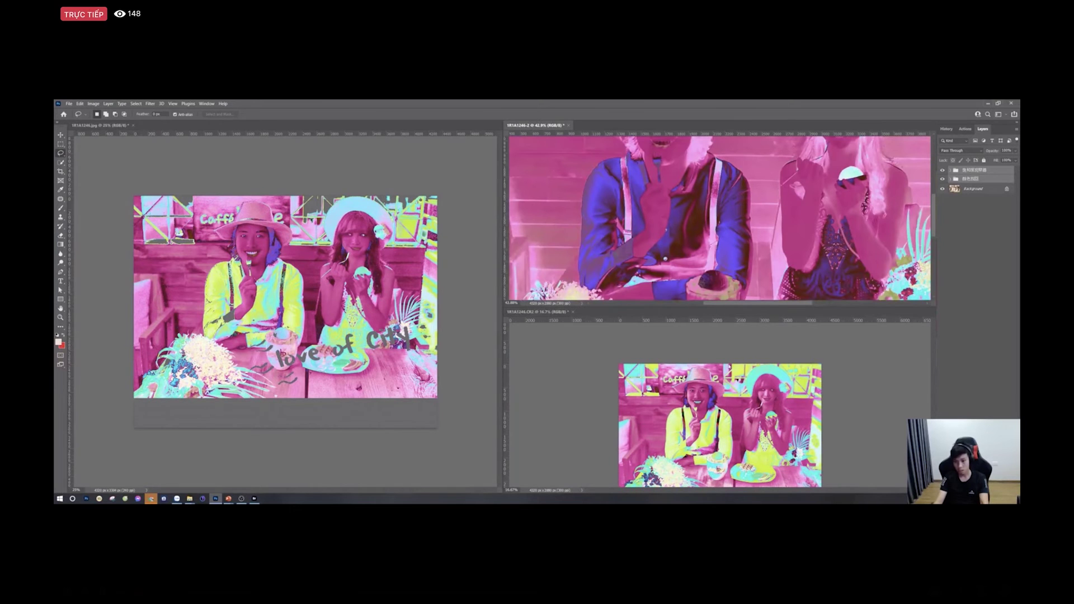
scroll(720, 218, down, 2)
scroll(720, 219, down, 1)
scroll(720, 218, up, 1)
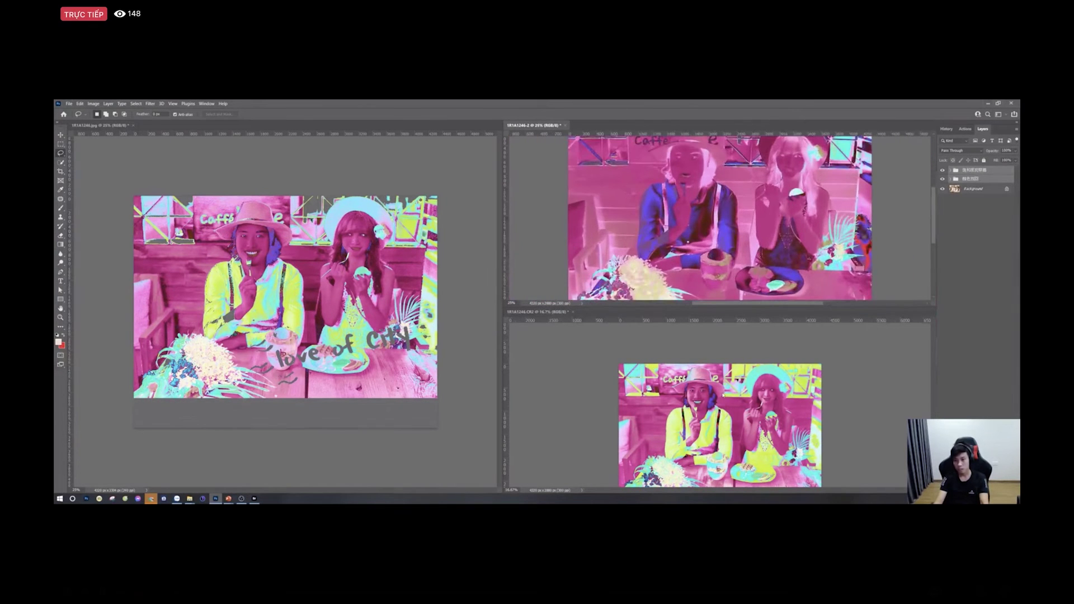
scroll(720, 218, down, 1)
scroll(723, 395, up, 1)
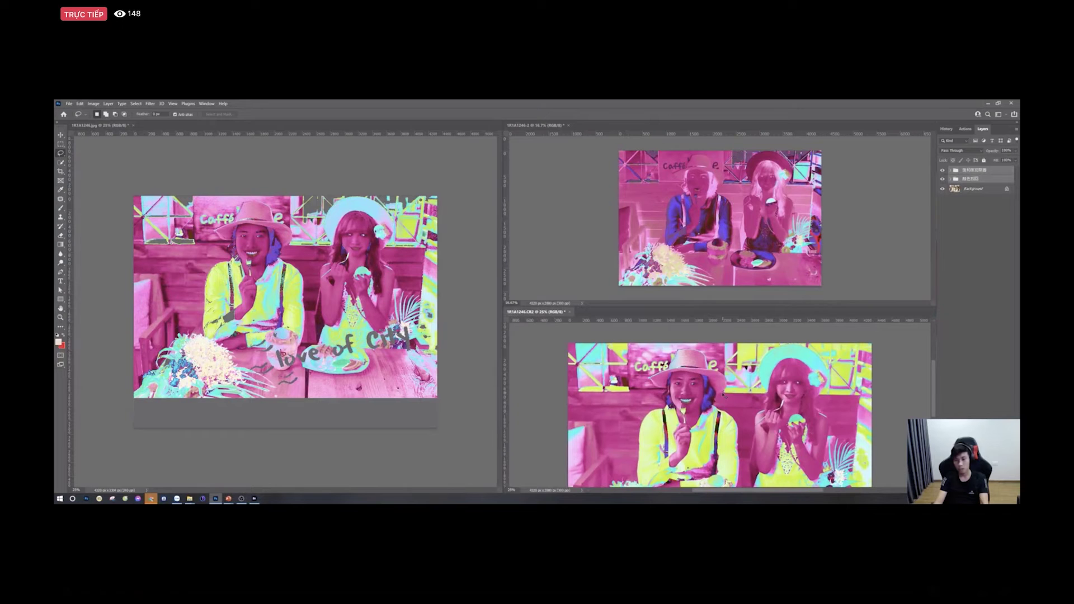
scroll(721, 417, down, 1)
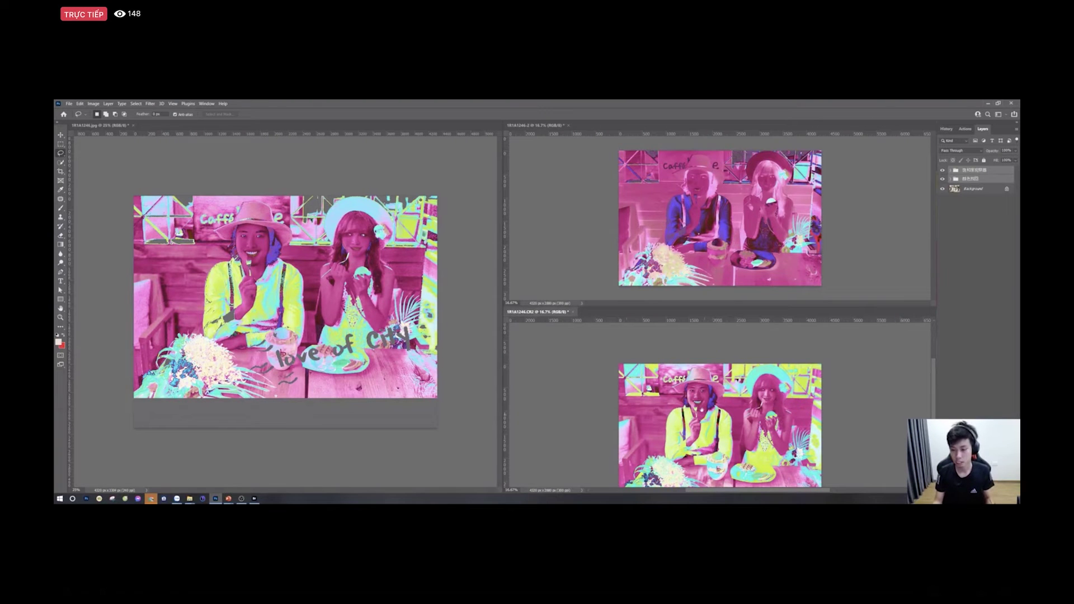
drag(687, 394, 677, 365)
scroll(678, 364, up, 1)
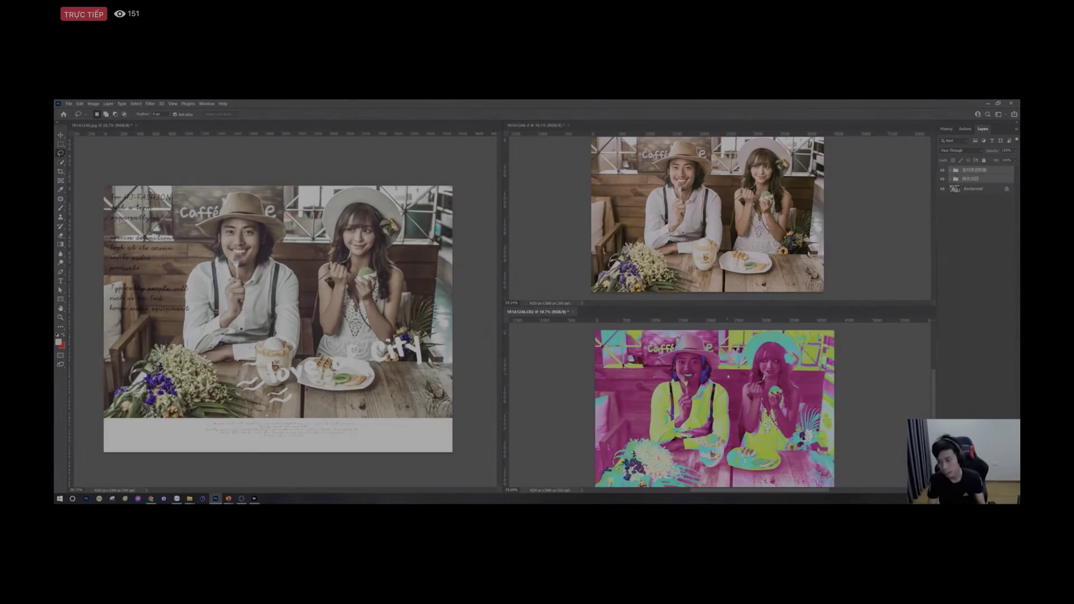
scroll(710, 364, up, 2)
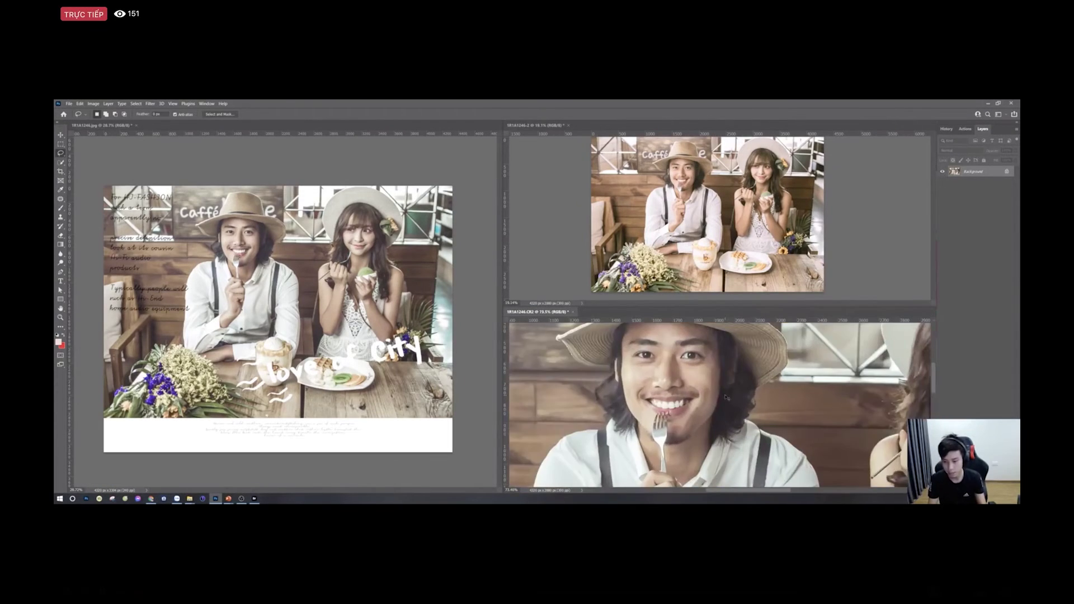
scroll(722, 386, down, 3)
scroll(723, 389, down, 1)
scroll(724, 380, down, 1)
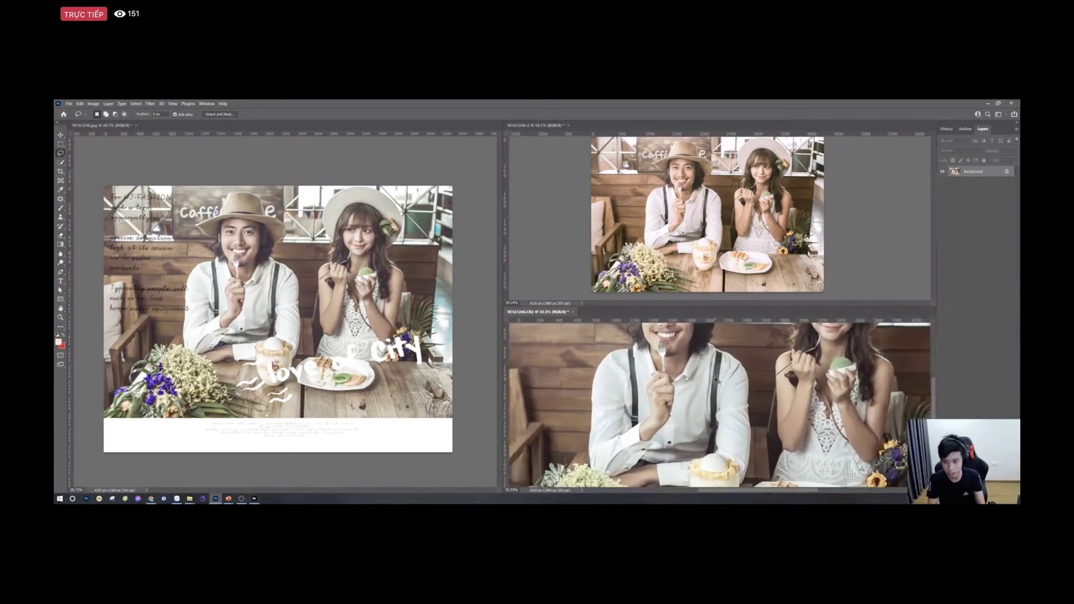
scroll(728, 372, down, 1)
scroll(733, 363, down, 2)
click(657, 211)
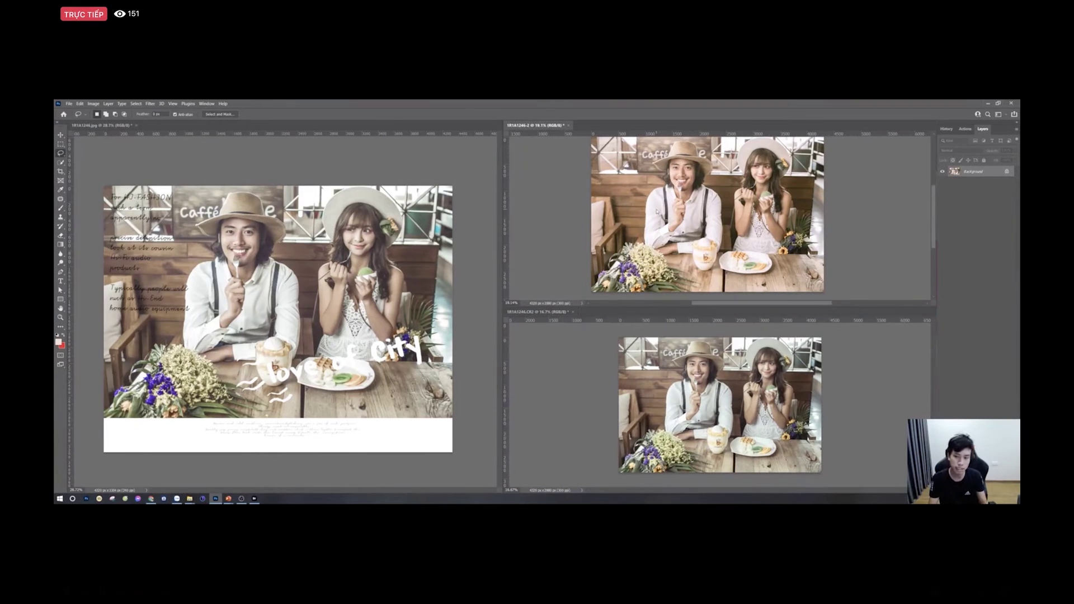
scroll(706, 173, up, 2)
scroll(707, 173, down, 2)
scroll(728, 151, up, 3)
drag(748, 167, 738, 175)
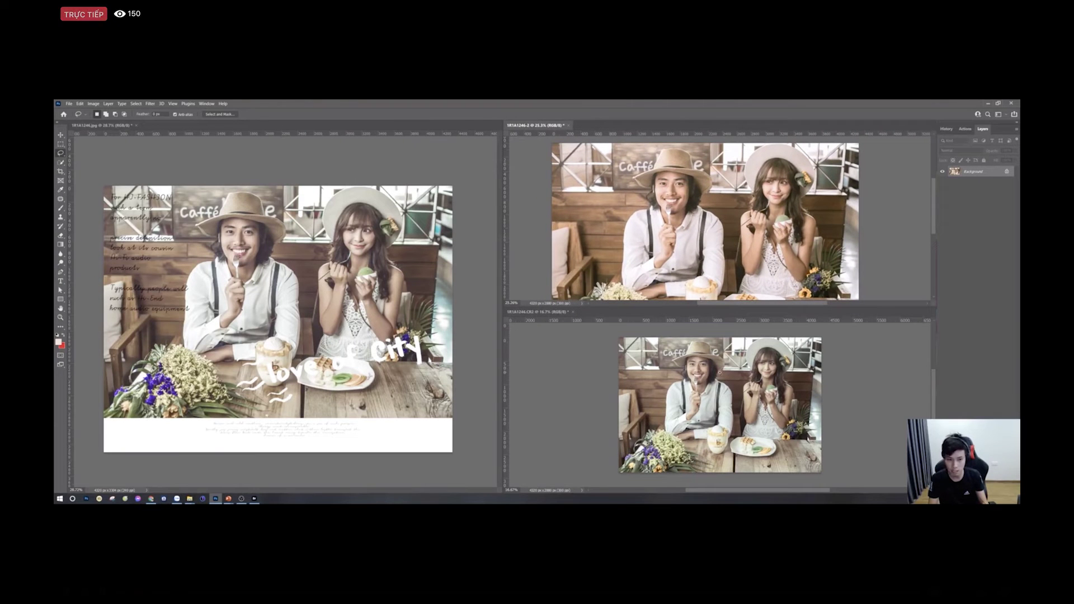
scroll(744, 384, up, 4)
scroll(753, 390, down, 2)
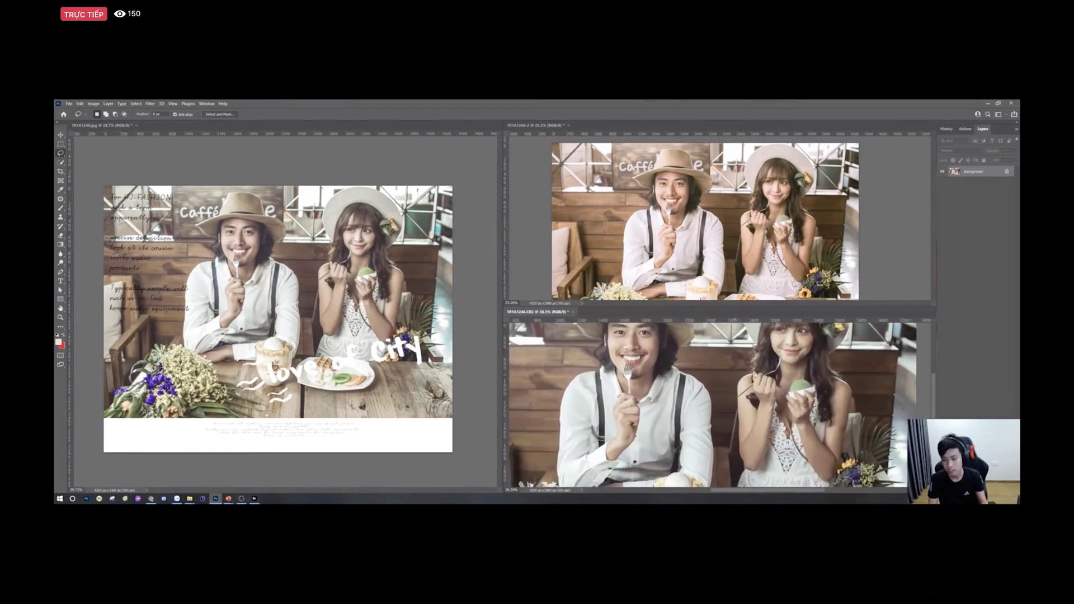
scroll(754, 390, down, 3)
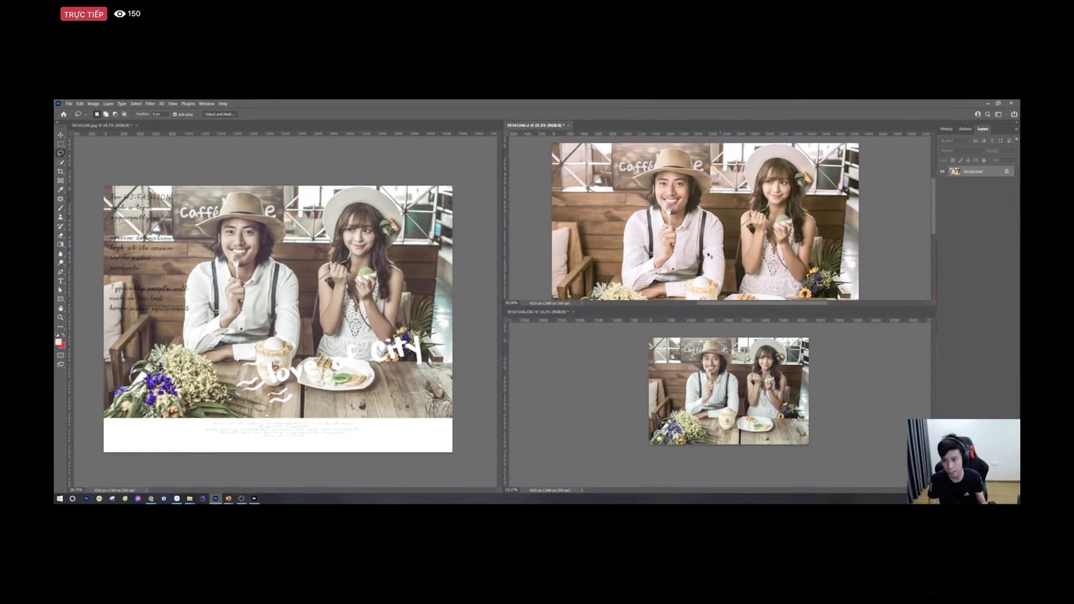
scroll(694, 222, up, 1)
Invert the top-right photo, then close the bottom-right document without saving
key(F2)
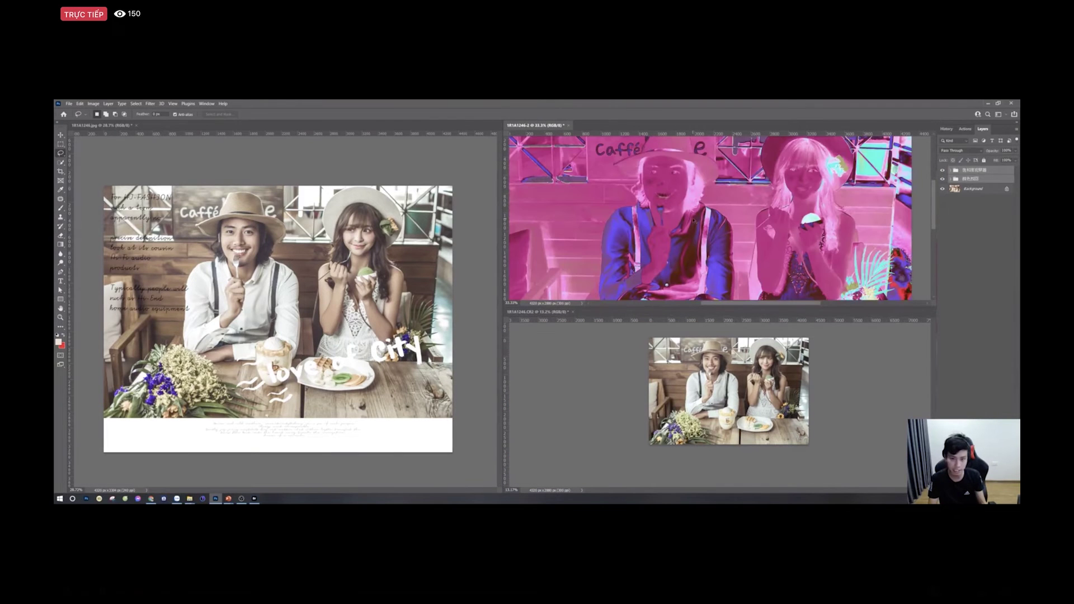
key(ctrl+Tab)
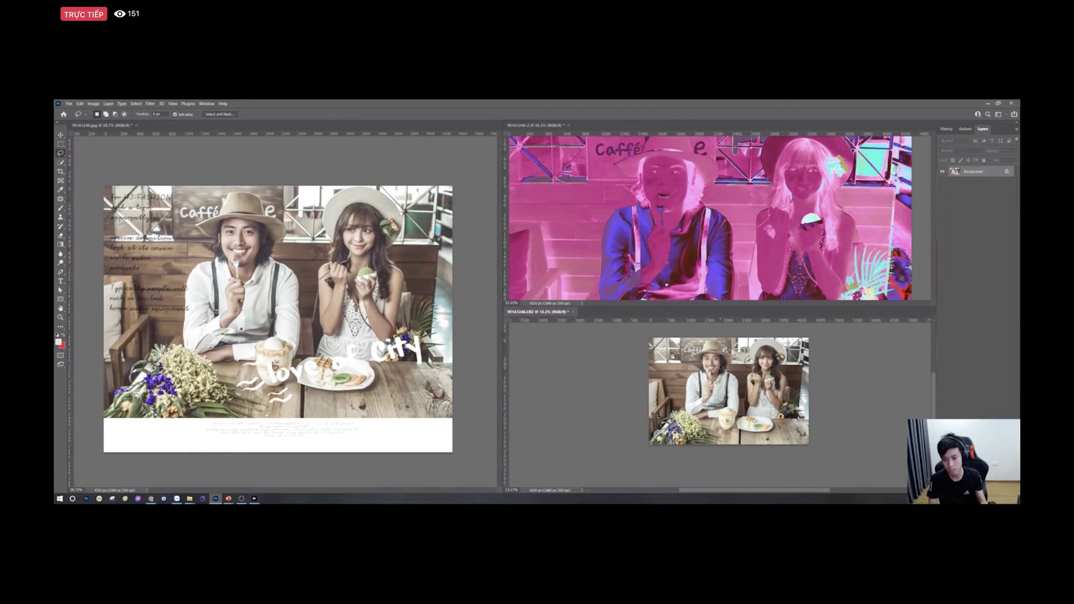
click(576, 313)
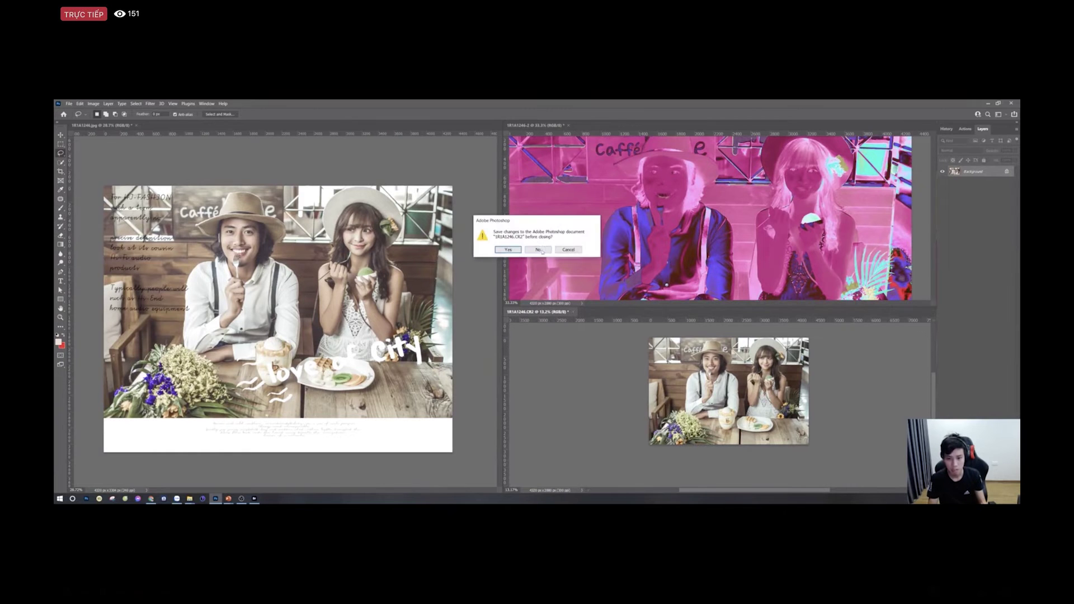
click(540, 248)
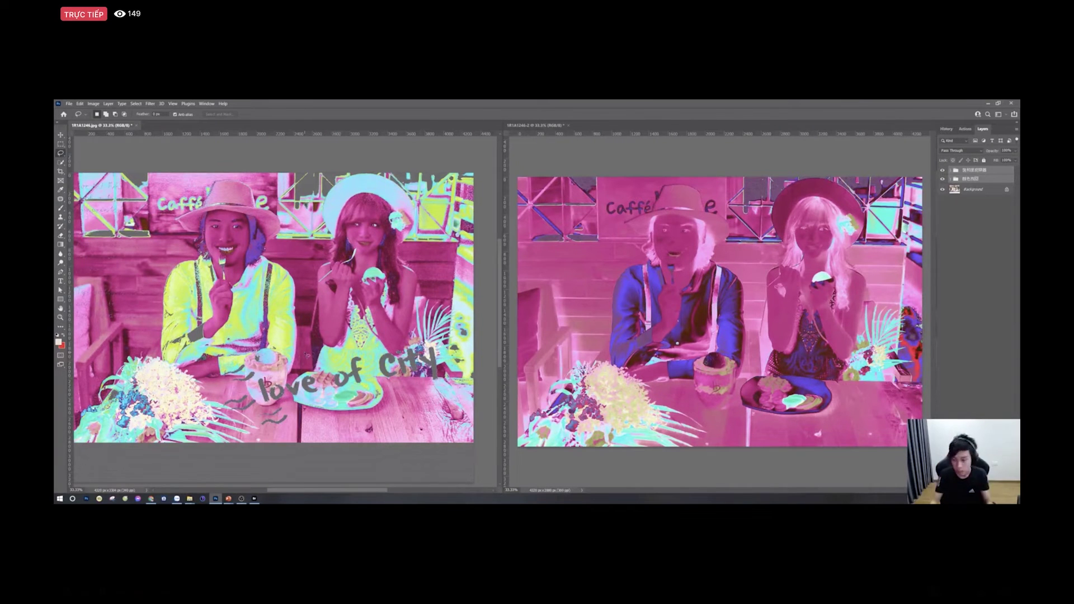
Close the remaining café photo documents, declining to save either
key(ctrl+w)
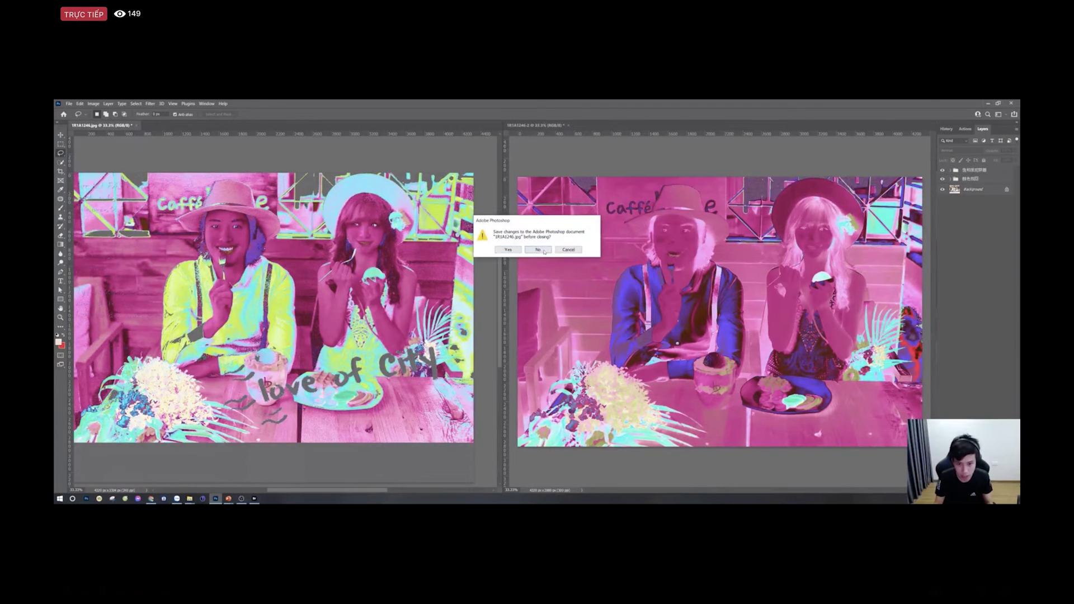
click(537, 249)
click(535, 250)
Bring Adobe Bridge to the front and scroll through the wedding photo thumbnails
key(alt+Tab)
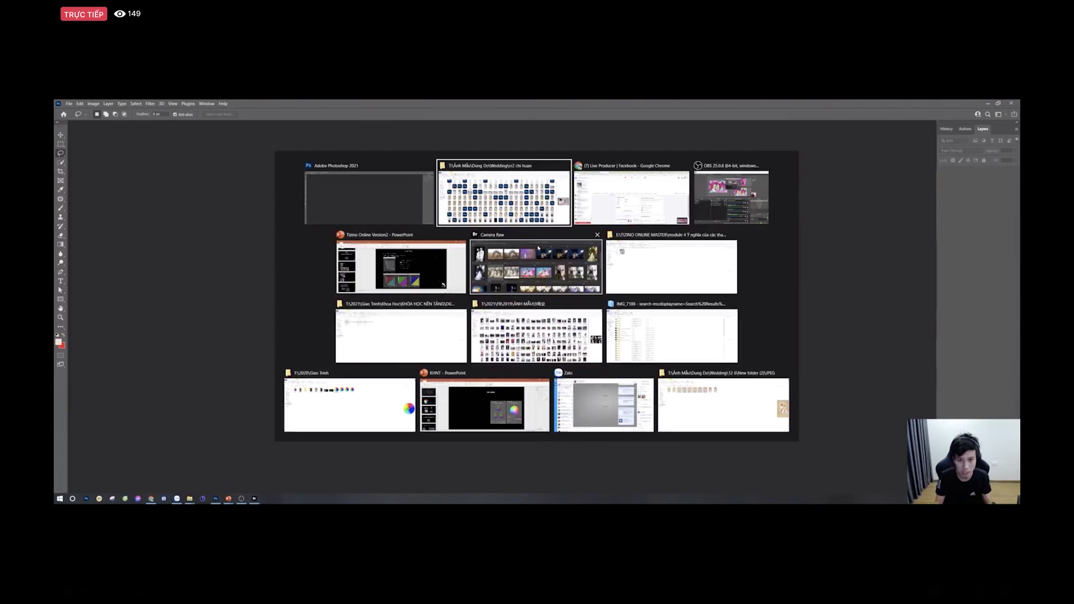
click(532, 263)
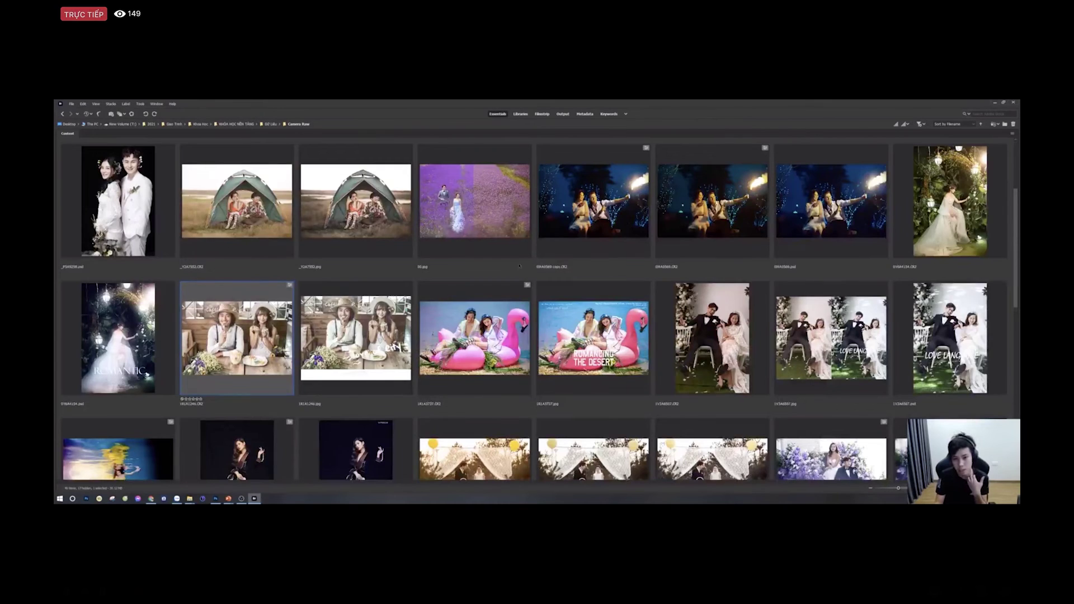
scroll(473, 295, up, 2)
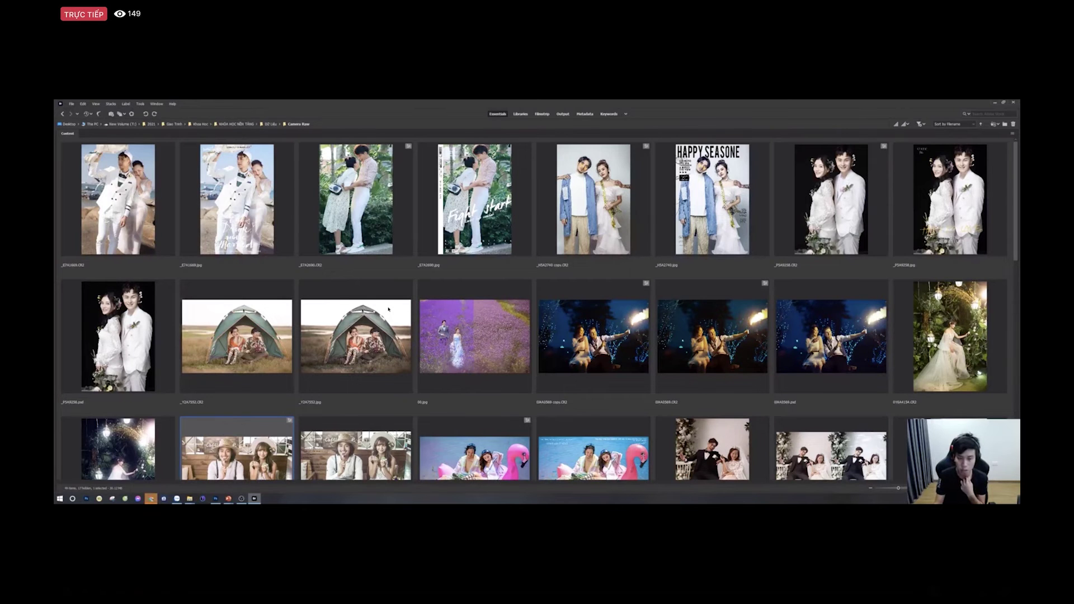
scroll(436, 312, down, 2)
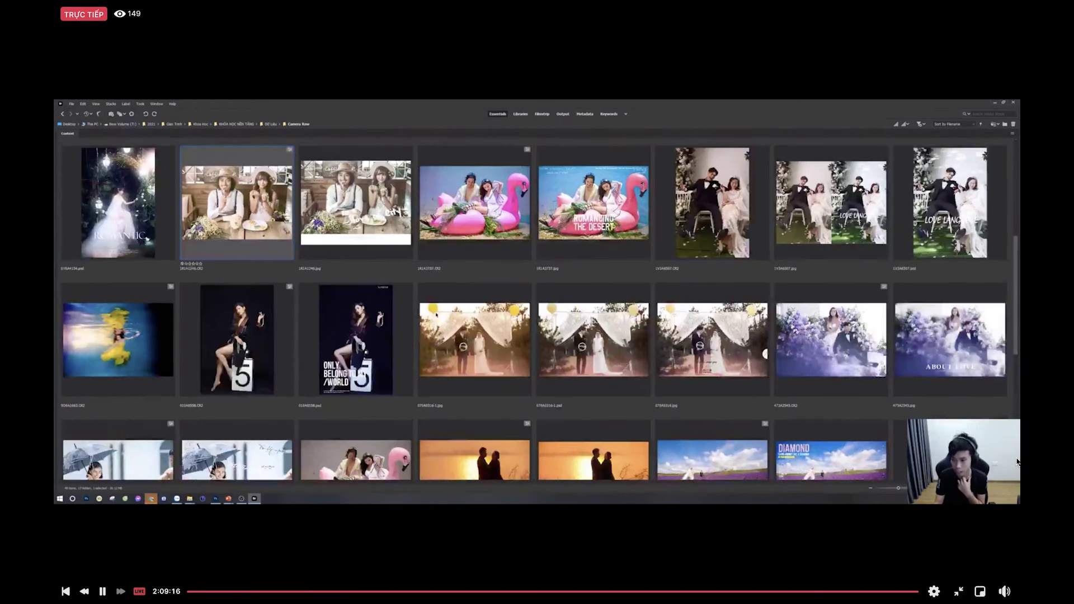
scroll(436, 312, down, 1)
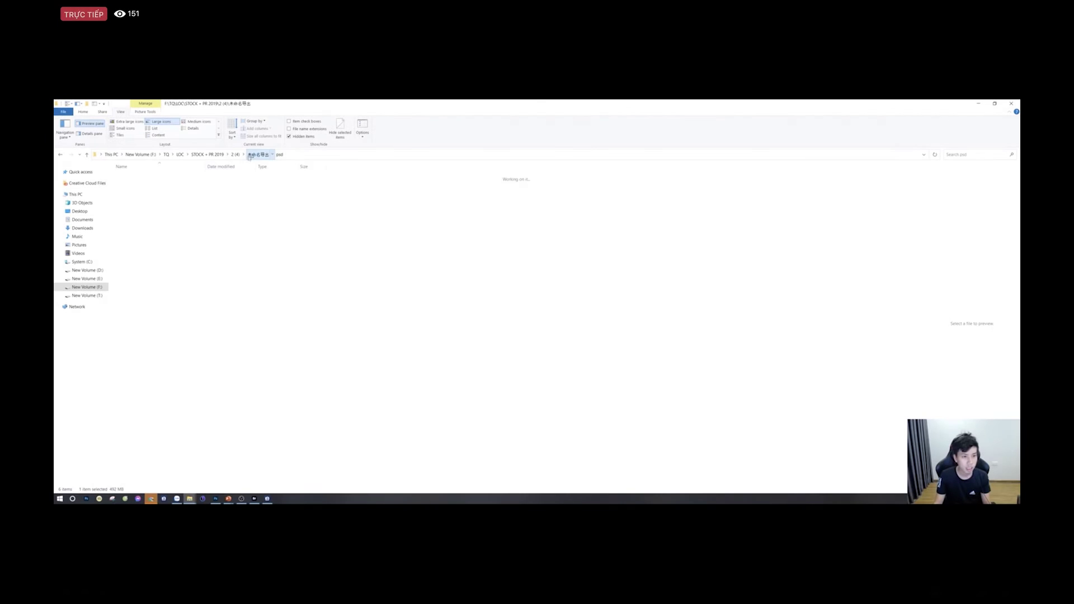
click(250, 155)
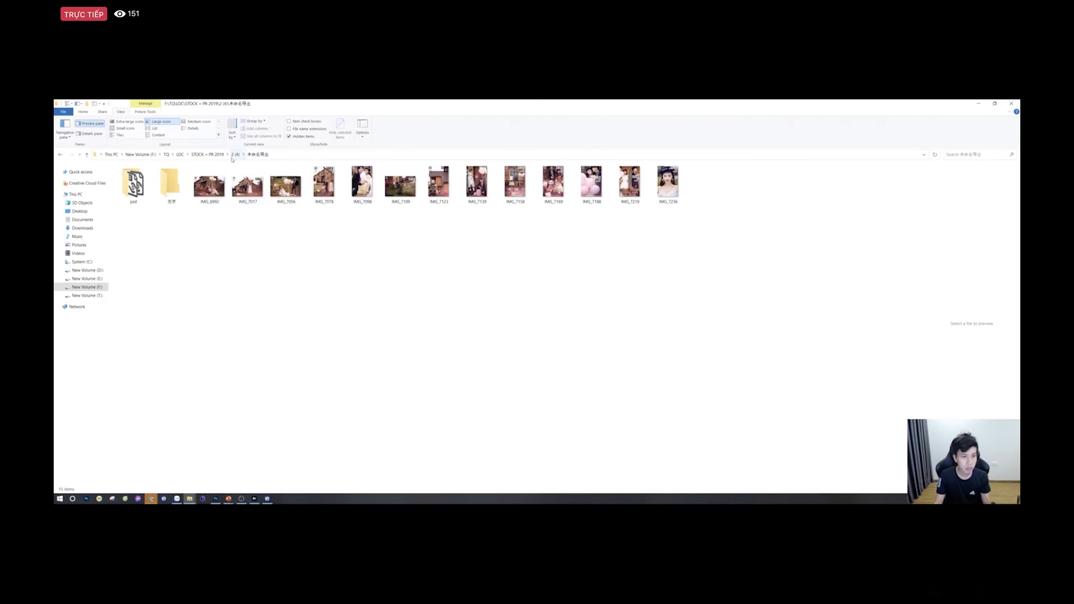
click(210, 184)
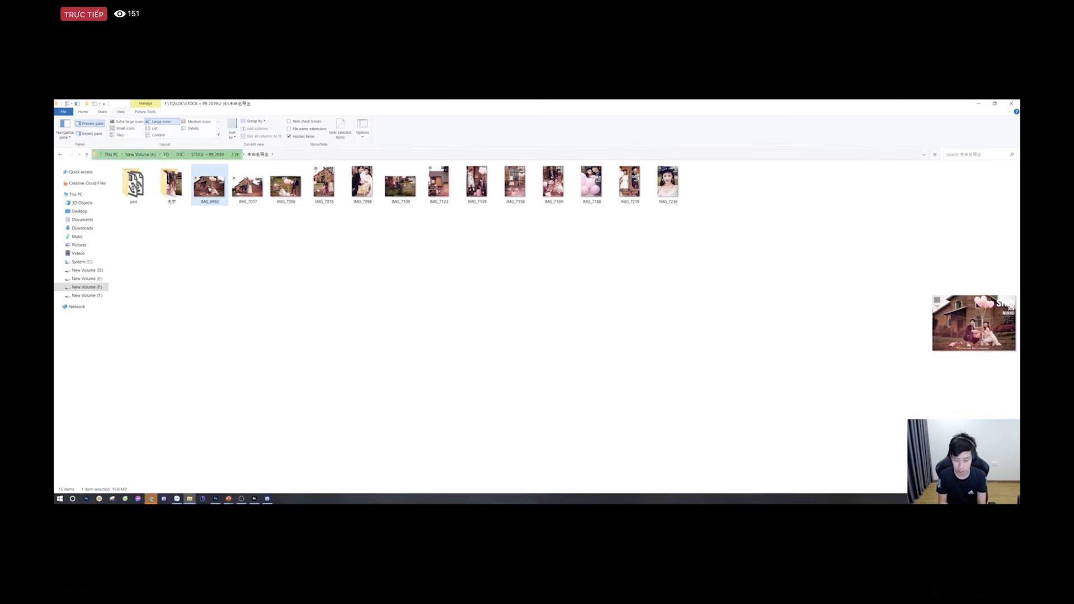
key(alt+Tab)
key(alt+Tab)
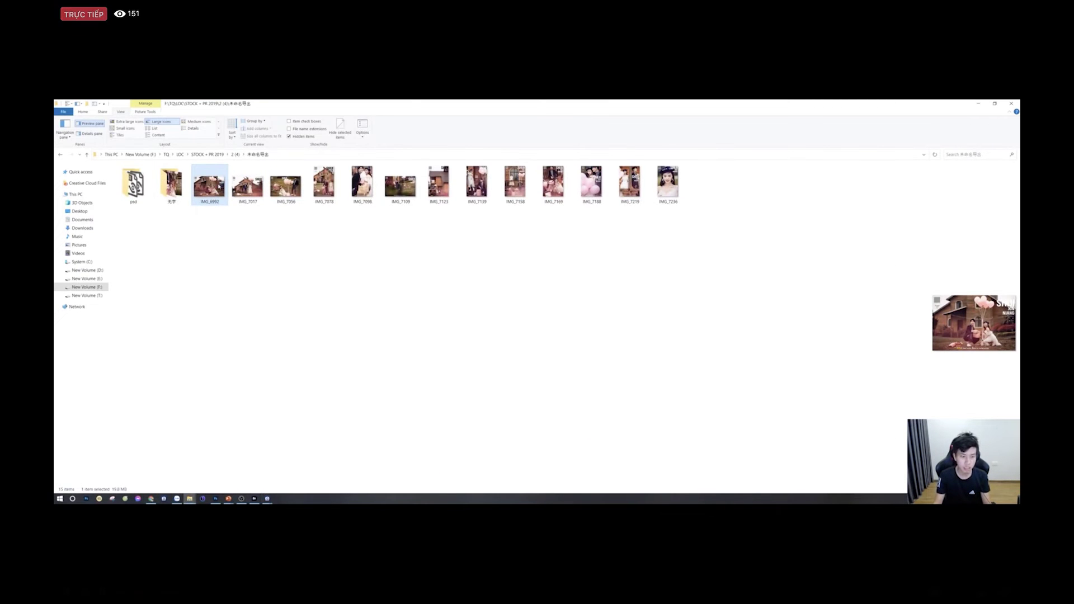
click(267, 498)
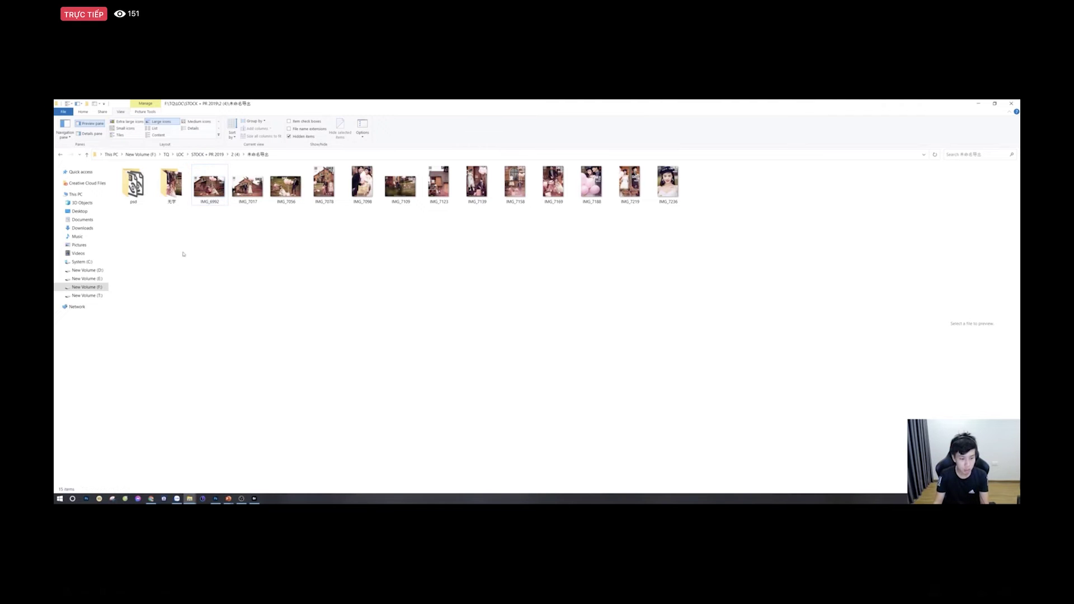
Open IMG_6992 in ACDSee Quick View and page through all 13 SHIJI XIN NIANG photos
double_click(220, 186)
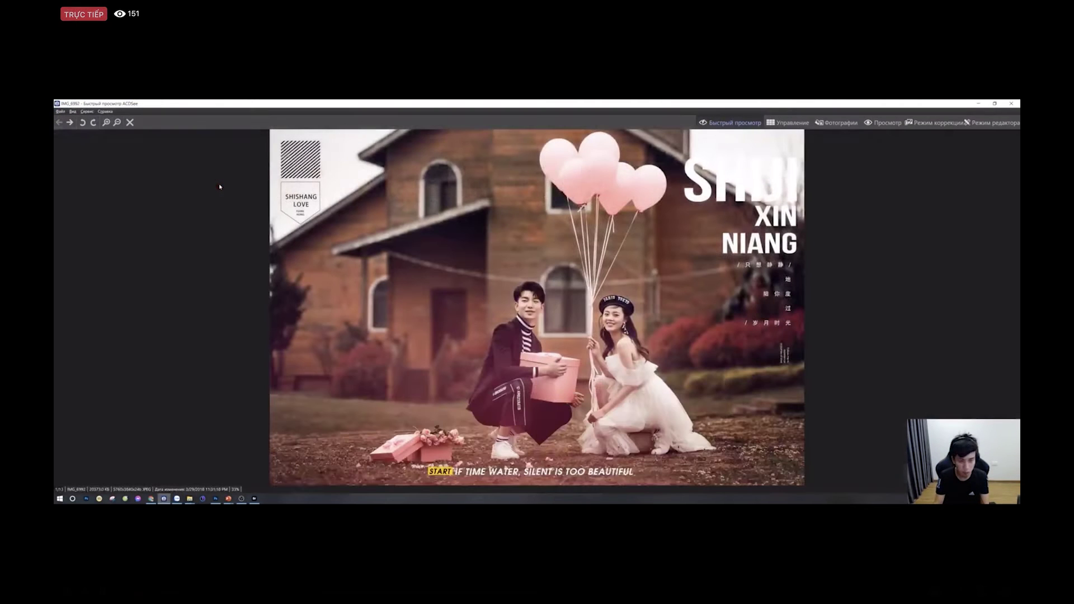
scroll(220, 187, down, 1)
scroll(220, 187, down, 1)
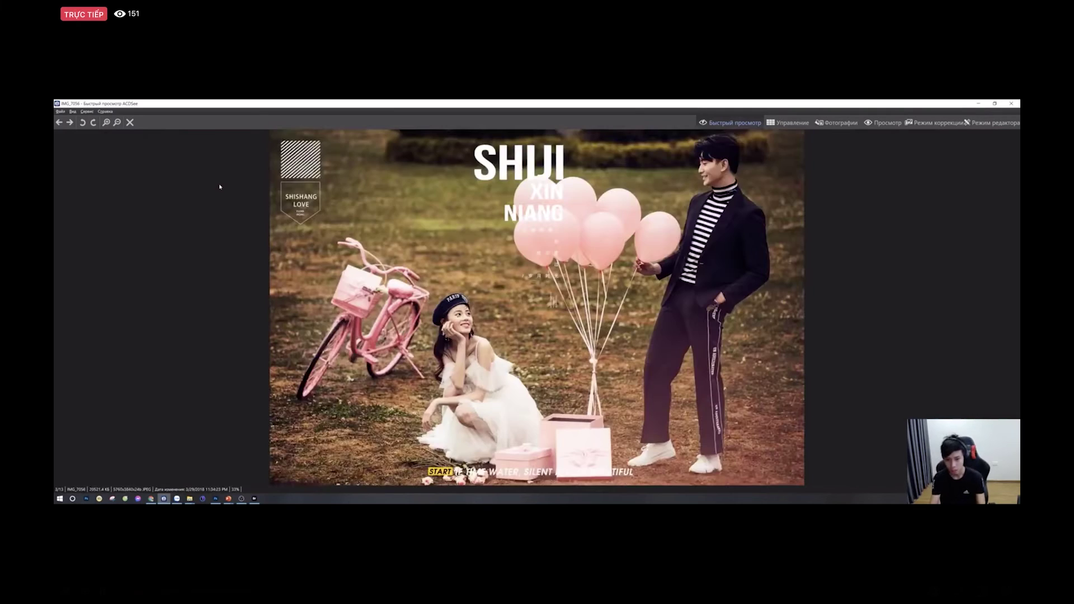
scroll(220, 187, down, 1)
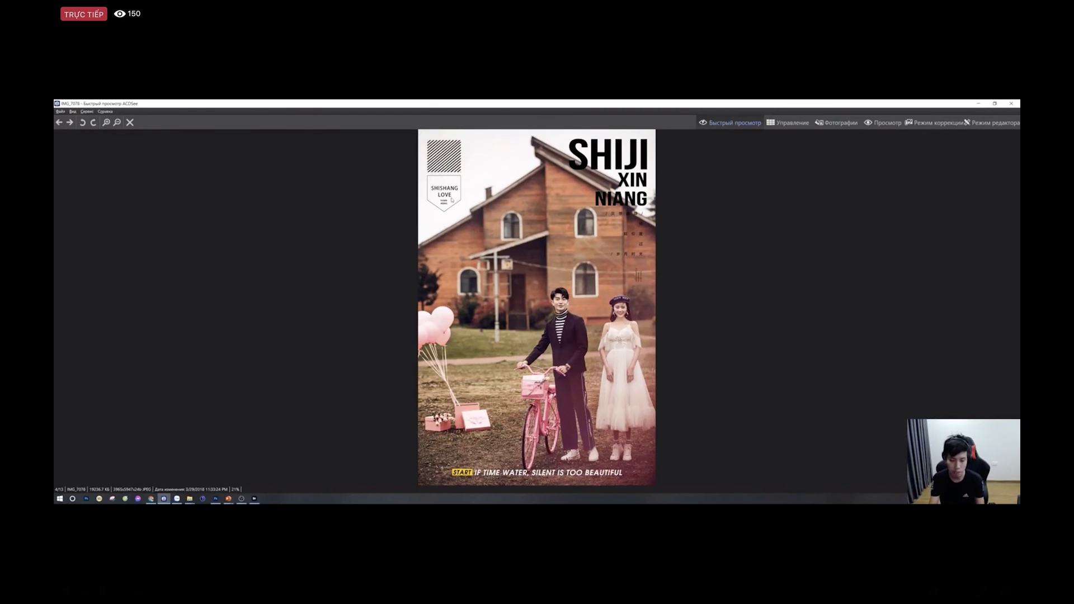
scroll(436, 207, down, 1)
scroll(505, 281, down, 1)
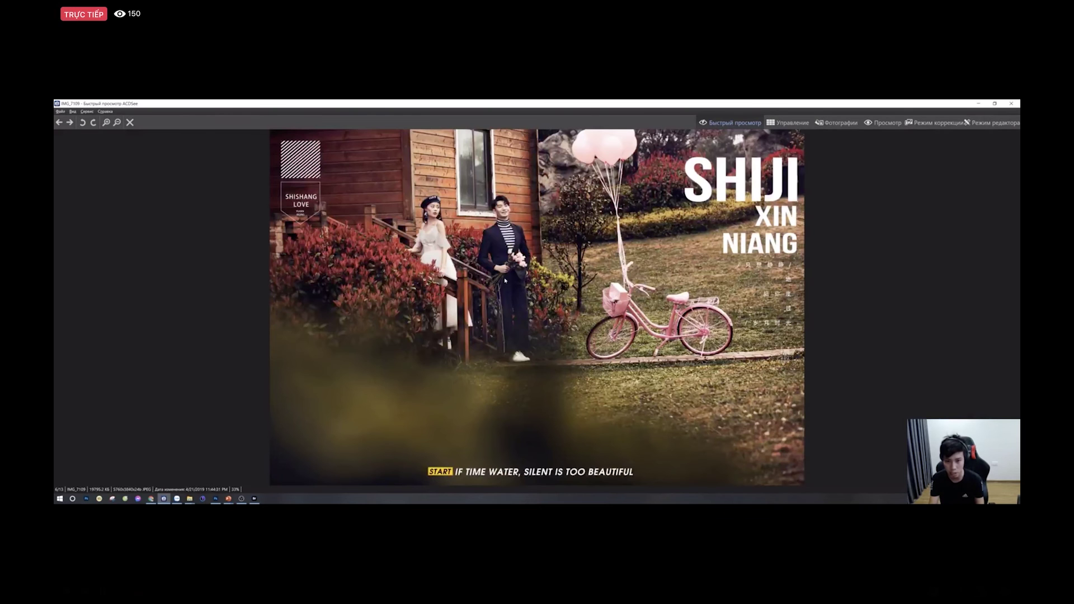
scroll(505, 281, down, 1)
scroll(505, 281, down, 1)
scroll(506, 281, down, 1)
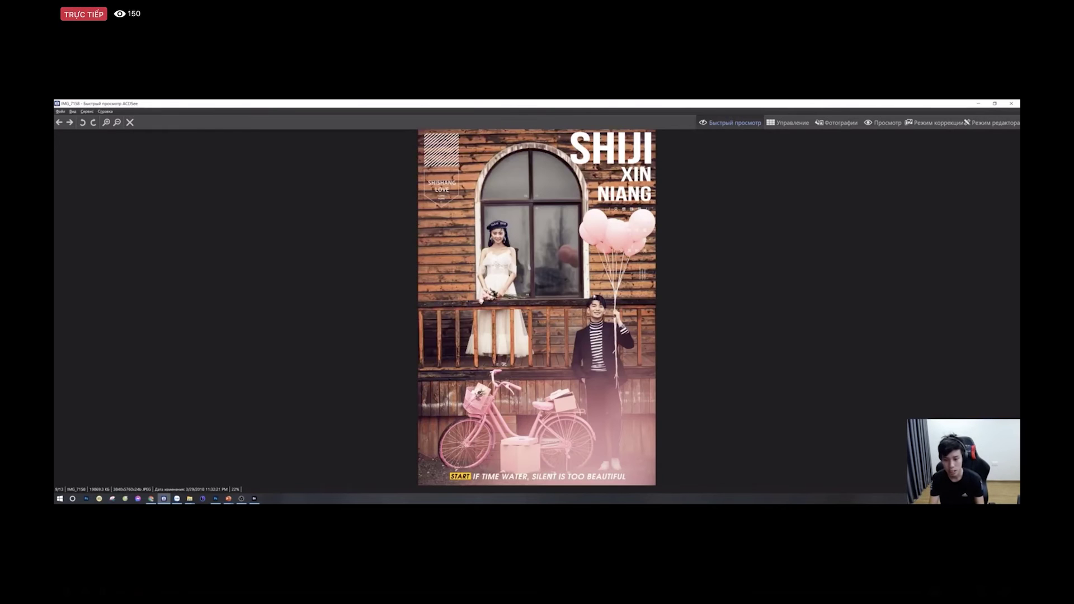
scroll(451, 304, down, 1)
scroll(516, 229, down, 1)
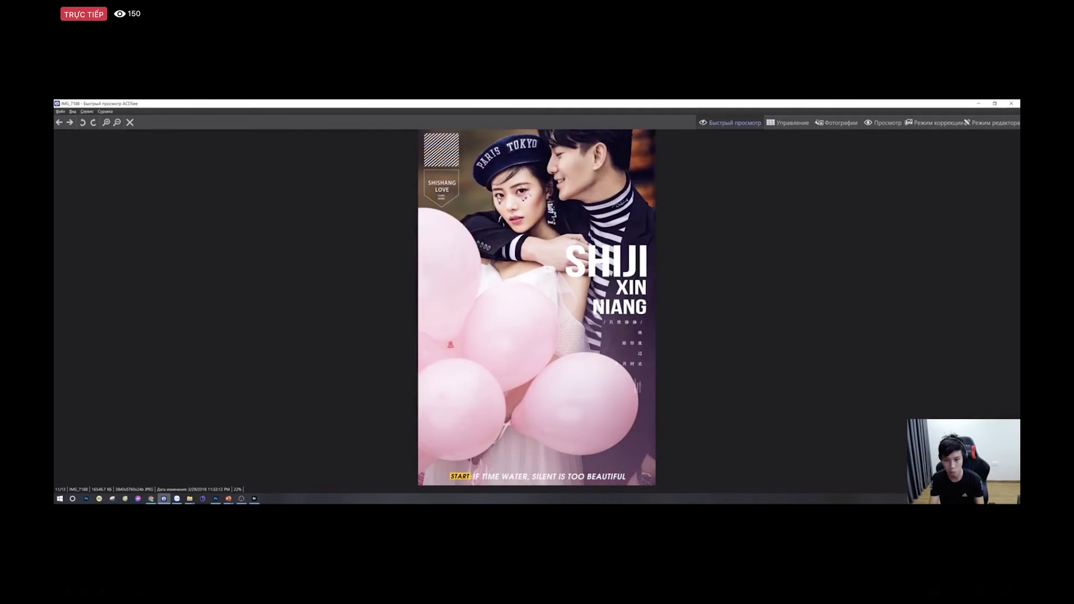
scroll(516, 229, down, 1)
scroll(516, 229, down, 1)
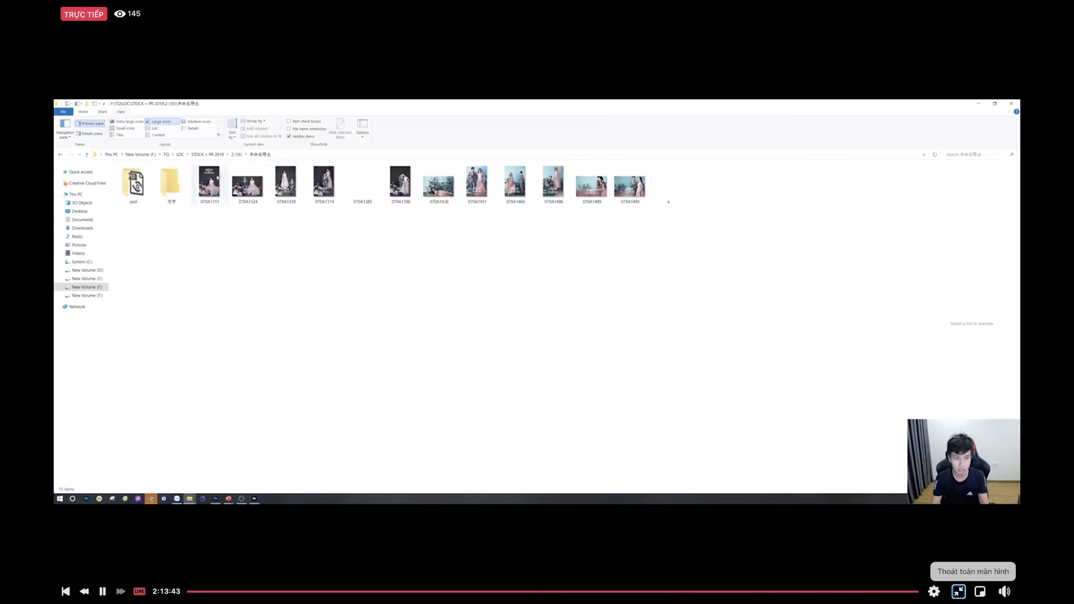
Open 070A1324 in ACDSee, page back and forth through the Gentleman photos, then close the viewer
double_click(257, 185)
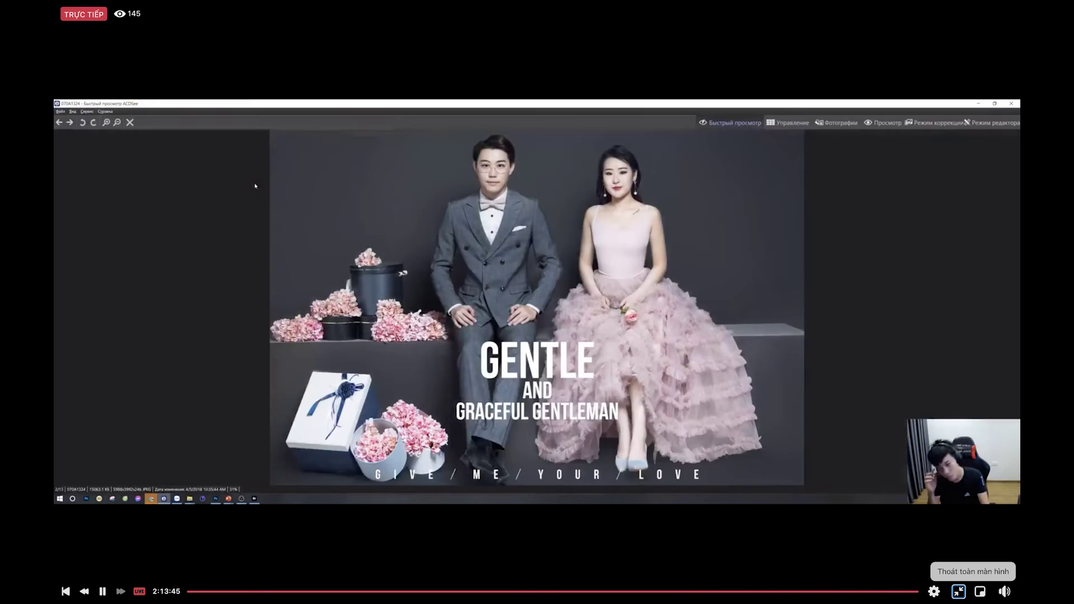
scroll(255, 186, down, 1)
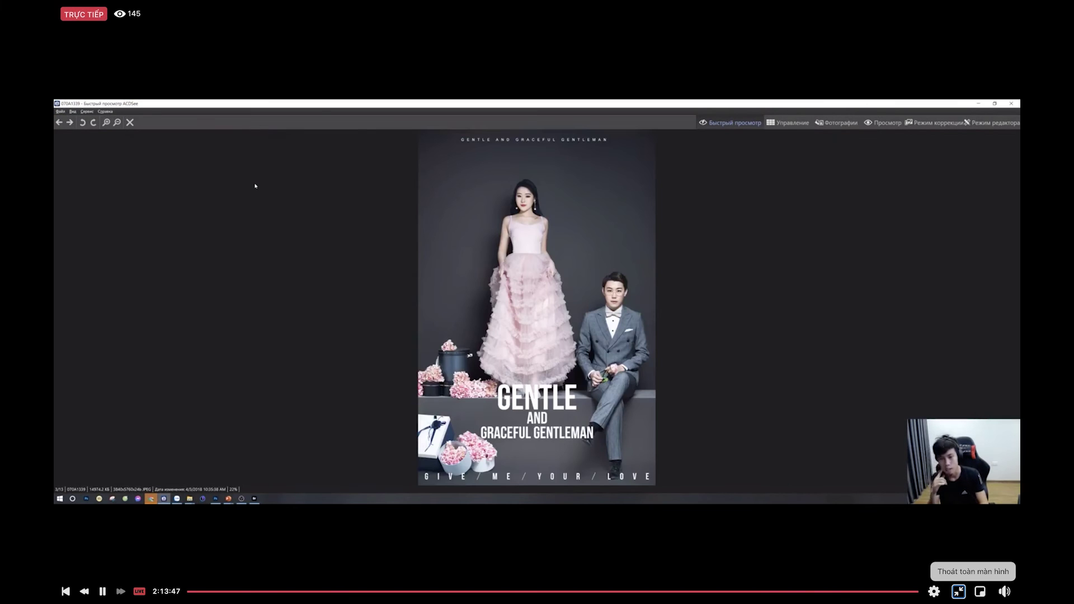
scroll(256, 186, down, 1)
scroll(256, 185, down, 1)
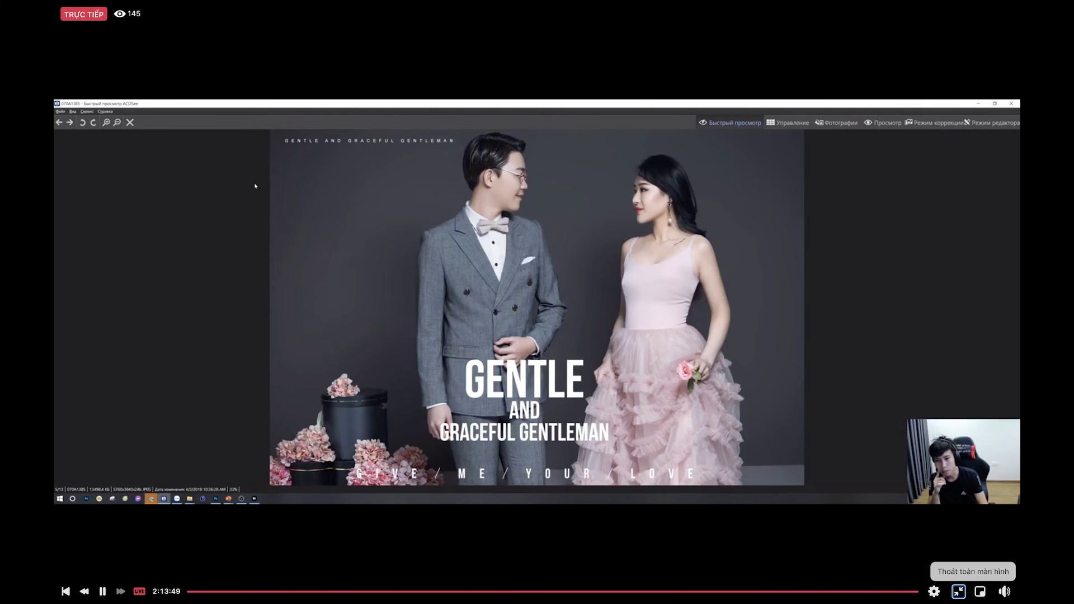
scroll(255, 185, down, 1)
scroll(255, 185, up, 1)
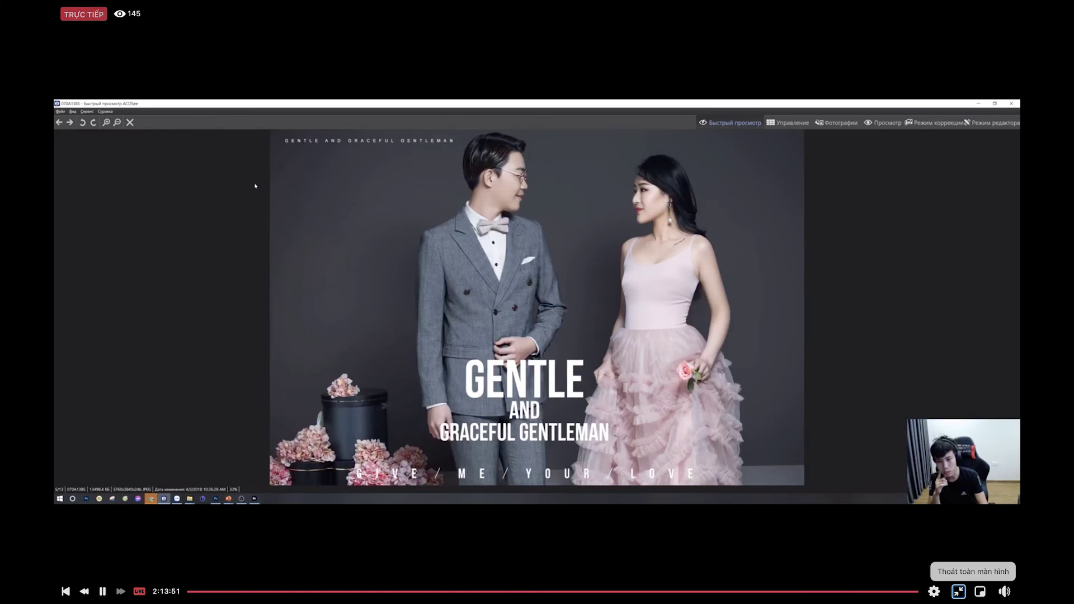
scroll(255, 186, up, 1)
scroll(255, 186, up, 1)
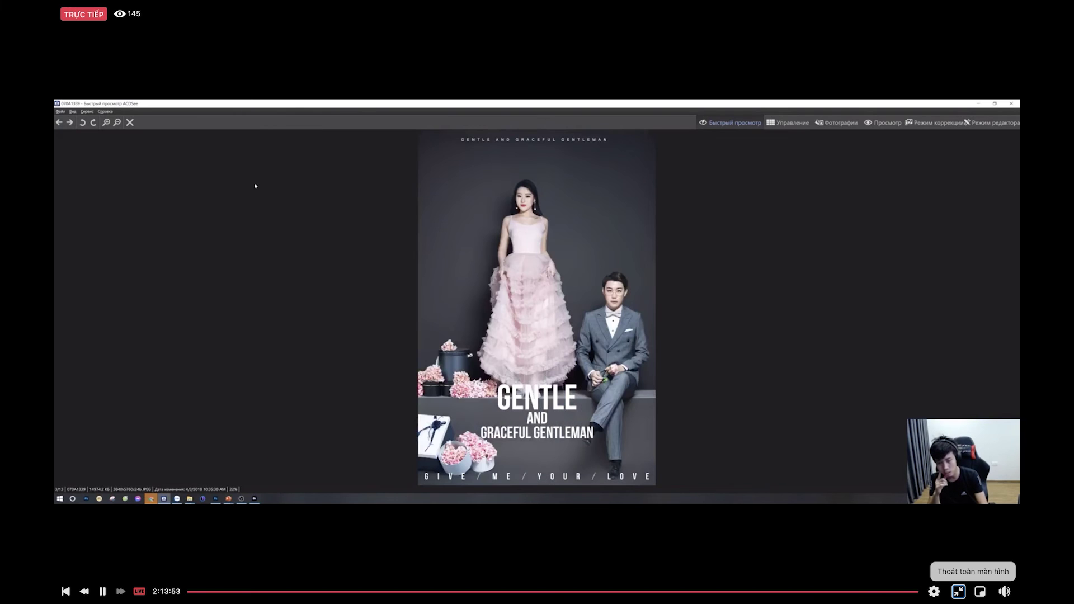
scroll(255, 185, up, 1)
scroll(255, 186, up, 1)
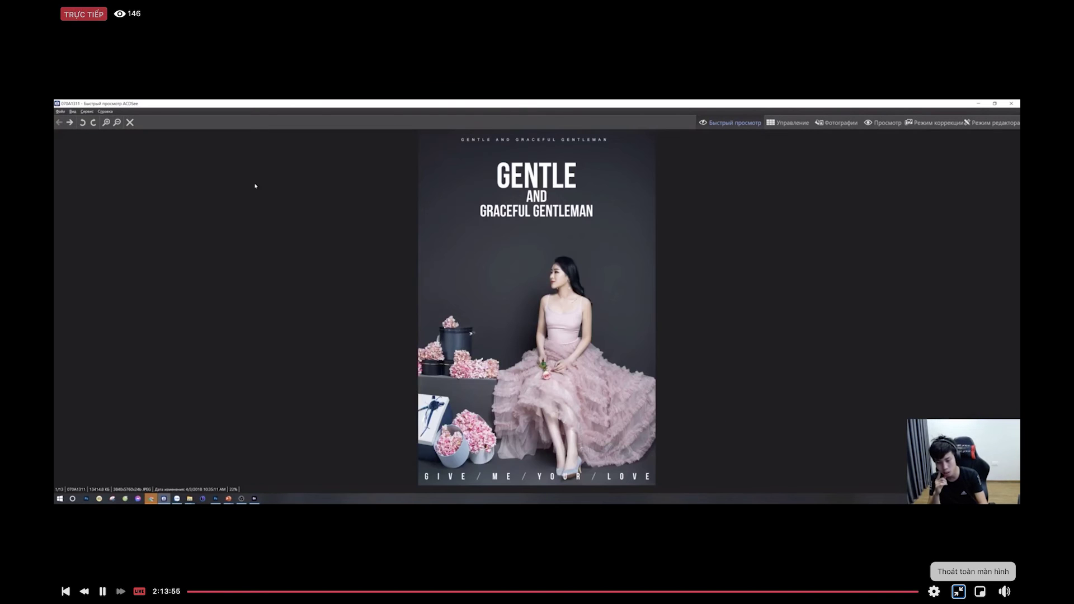
scroll(255, 185, down, 1)
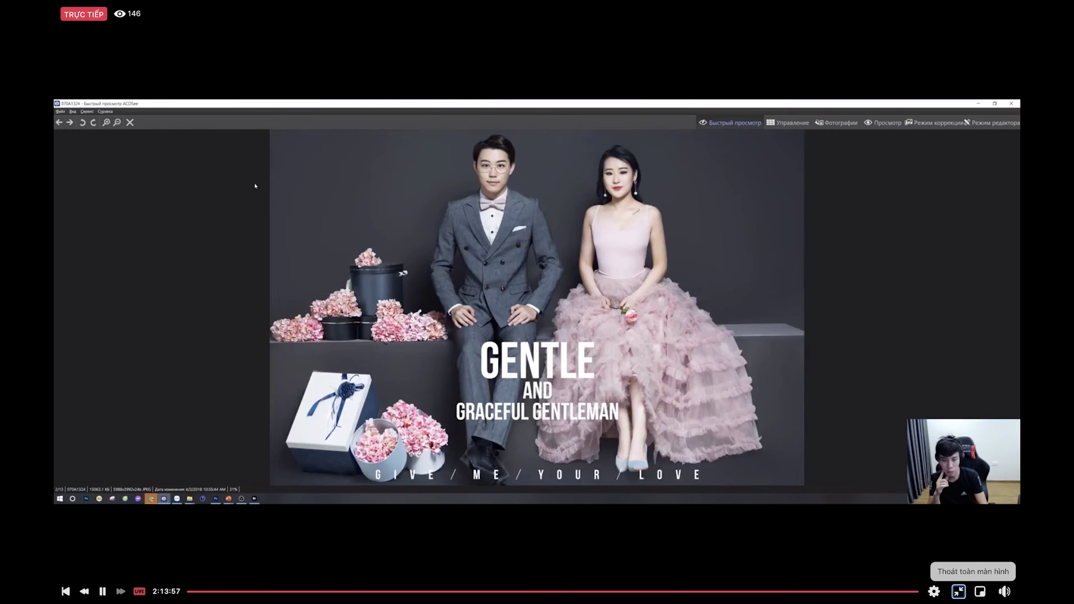
scroll(255, 186, down, 1)
scroll(255, 186, down, 1)
scroll(255, 185, down, 1)
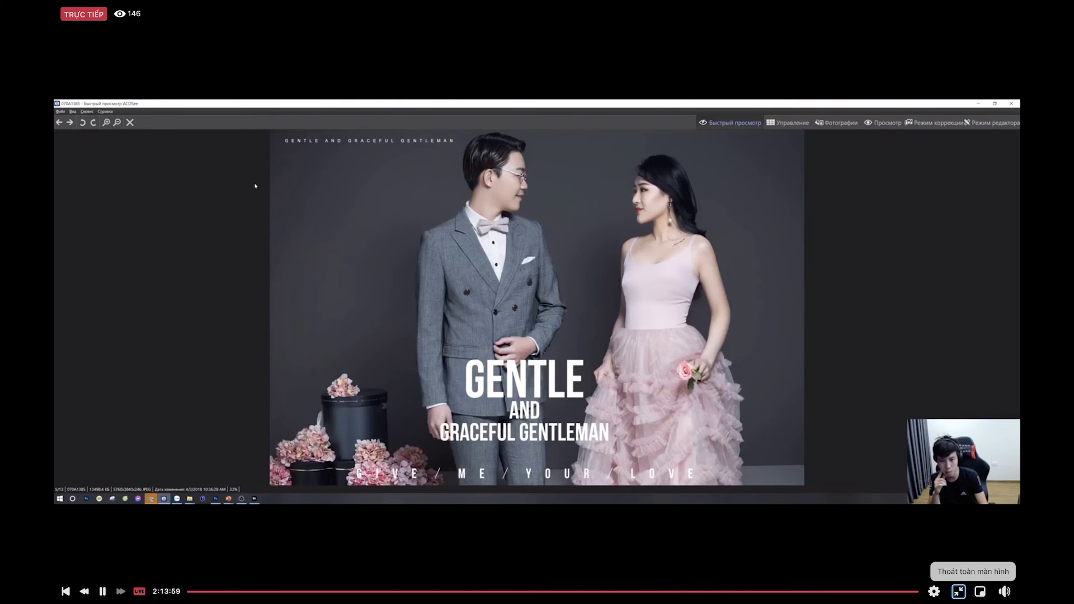
scroll(255, 186, down, 1)
scroll(255, 186, down, 1)
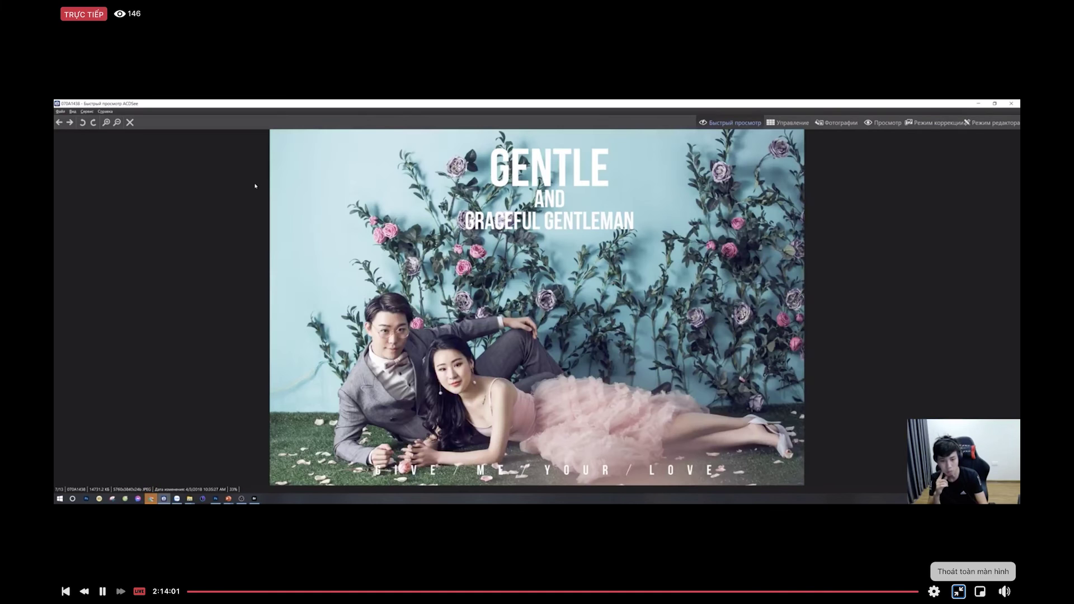
scroll(255, 186, down, 1)
scroll(255, 185, down, 1)
scroll(256, 186, down, 1)
key(Escape)
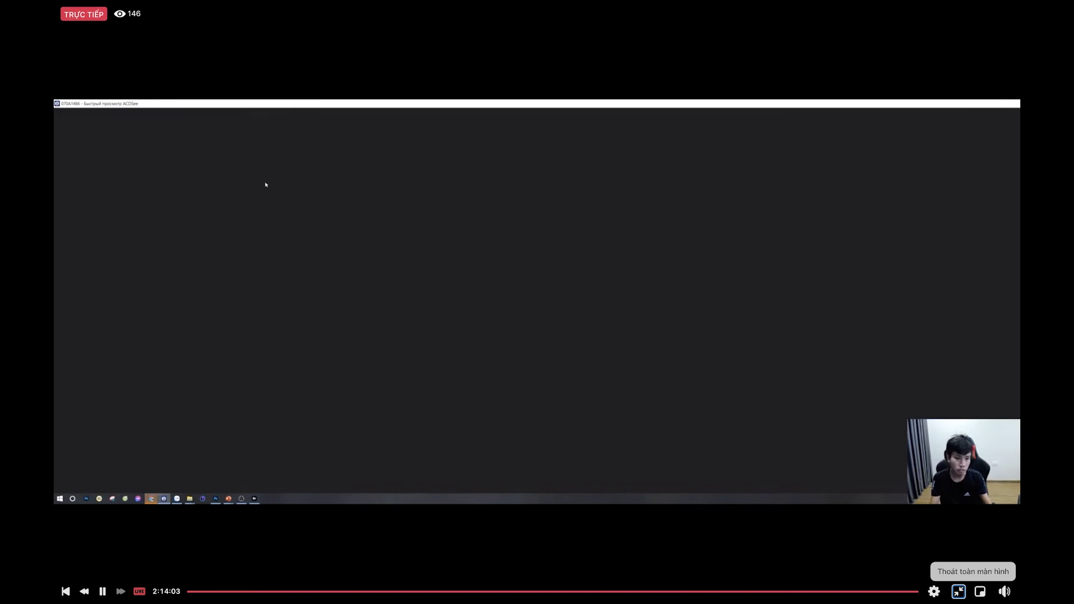
Navigate back to STOCK + PR 2019 and open its 2 (6) raw photo folder
key(BackSpace)
key(BackSpace)
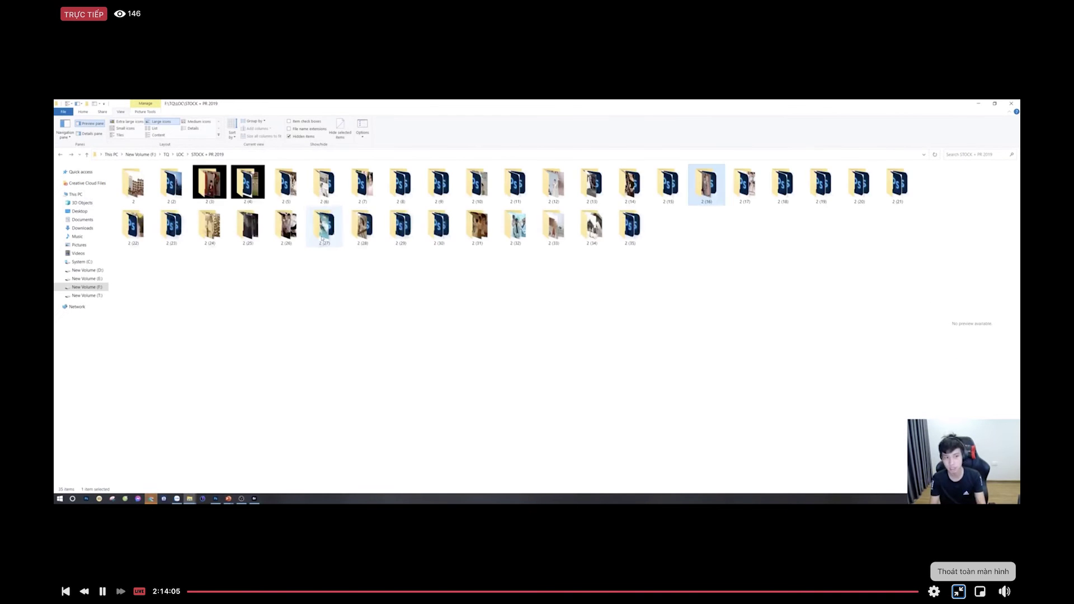
key(BackSpace)
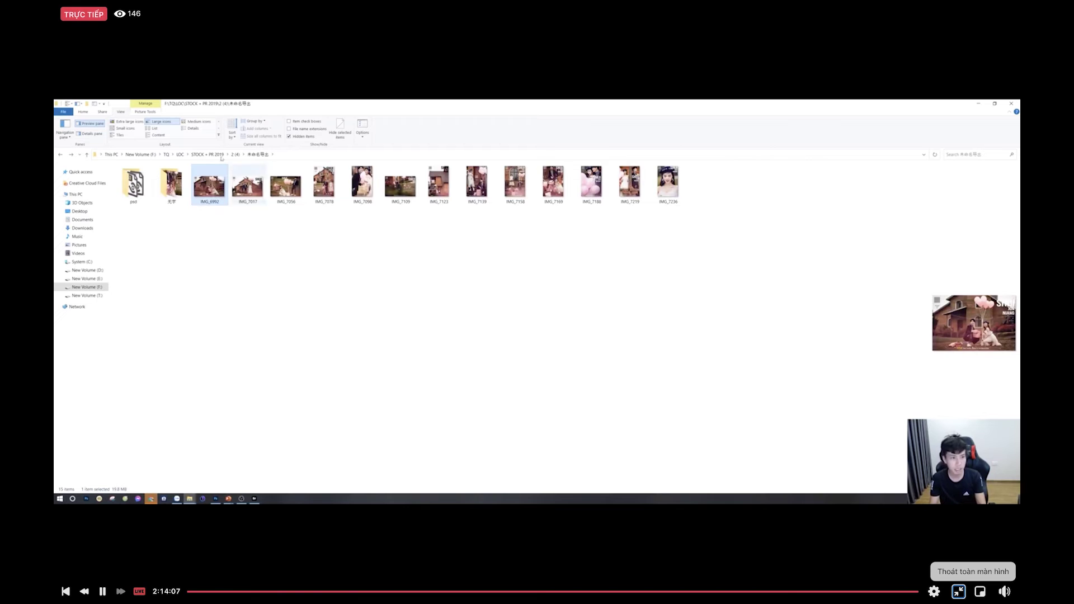
click(242, 155)
click(209, 154)
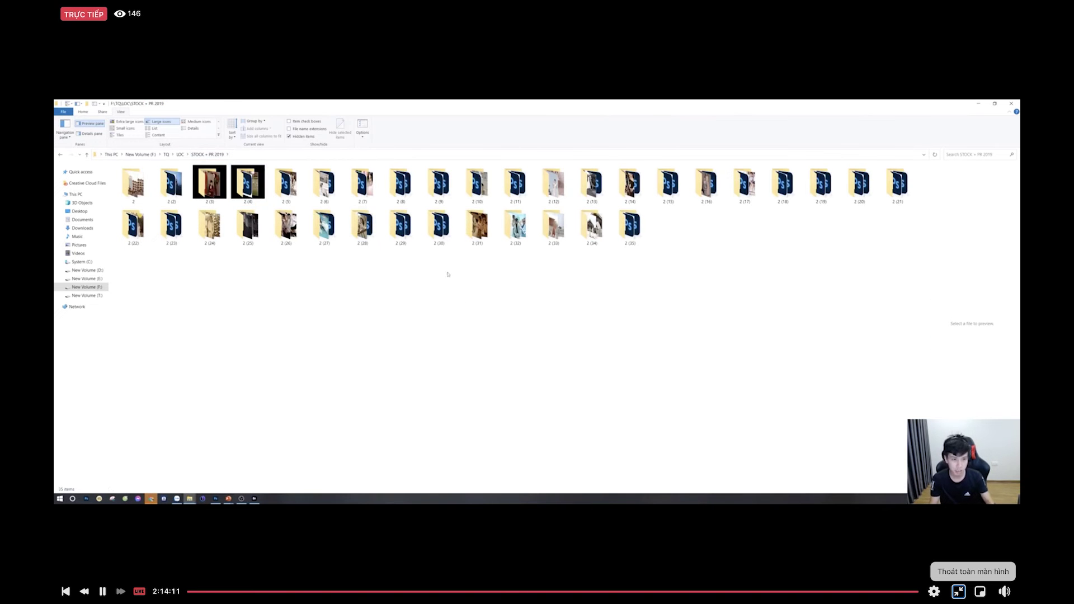
double_click(327, 185)
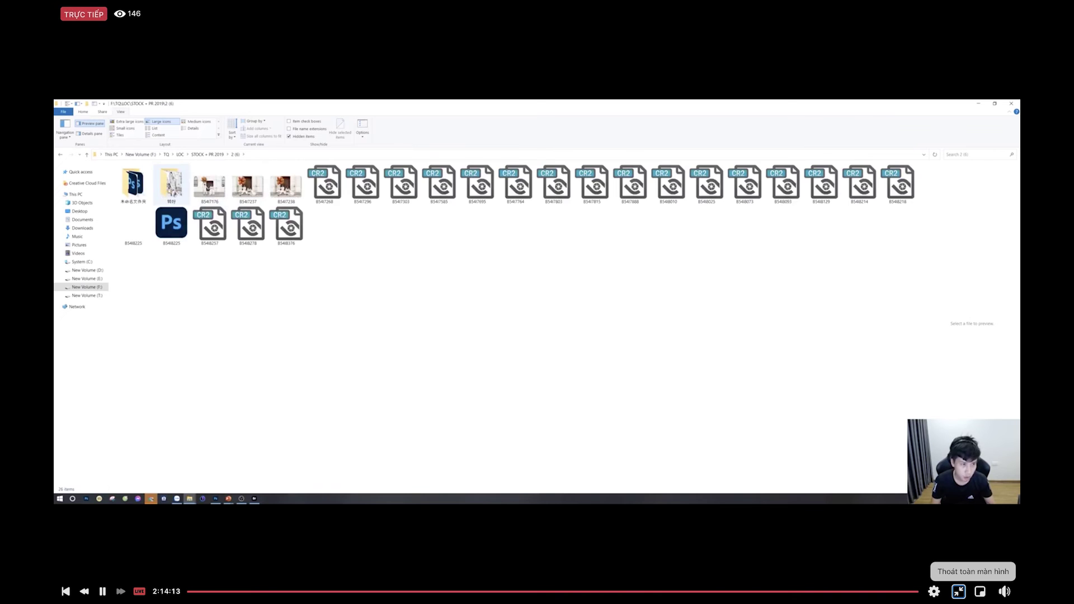
Open the 转好 folder and preview its Street Racket JPGs in ACDSee, stepping back two images
double_click(171, 185)
double_click(249, 235)
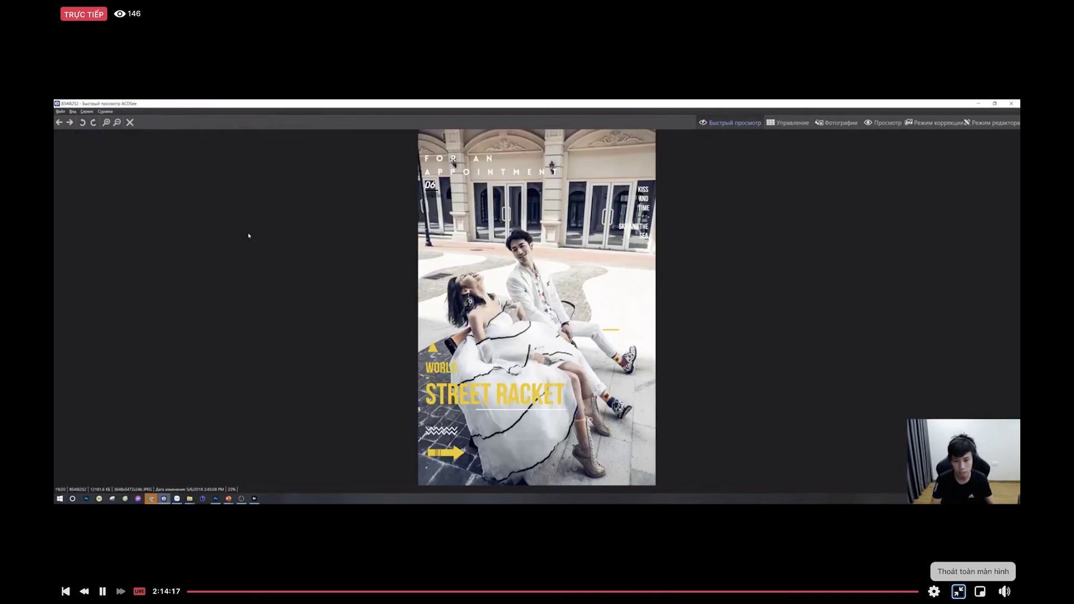
key(Left)
key(Left)
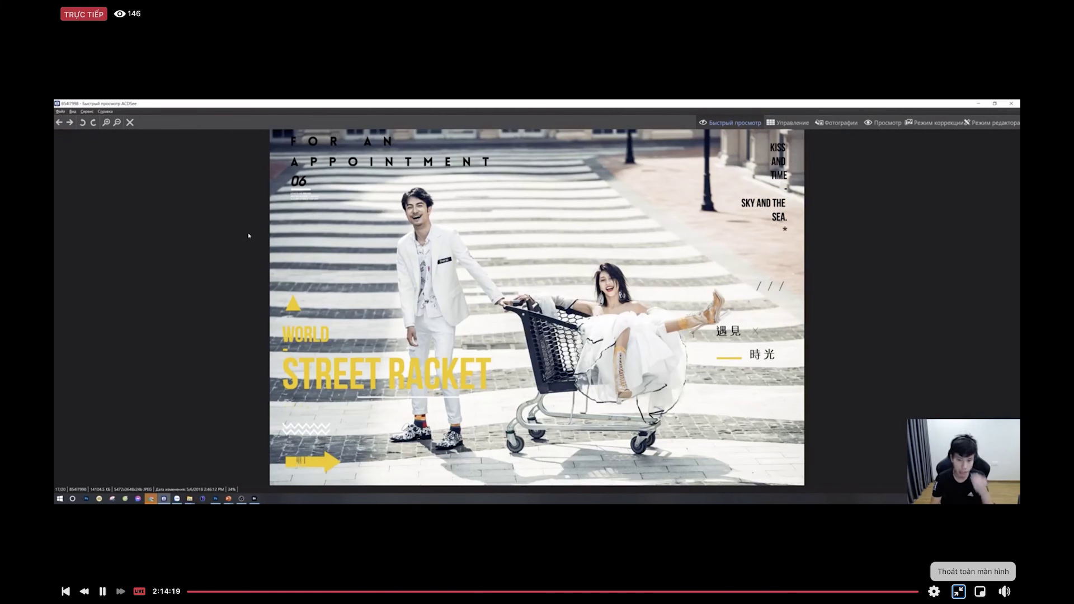
key(Left)
key(Left)
key(Left)
key(Left)
key(Left)
Close the photo viewer and switch over to Adobe Bridge
key(Escape)
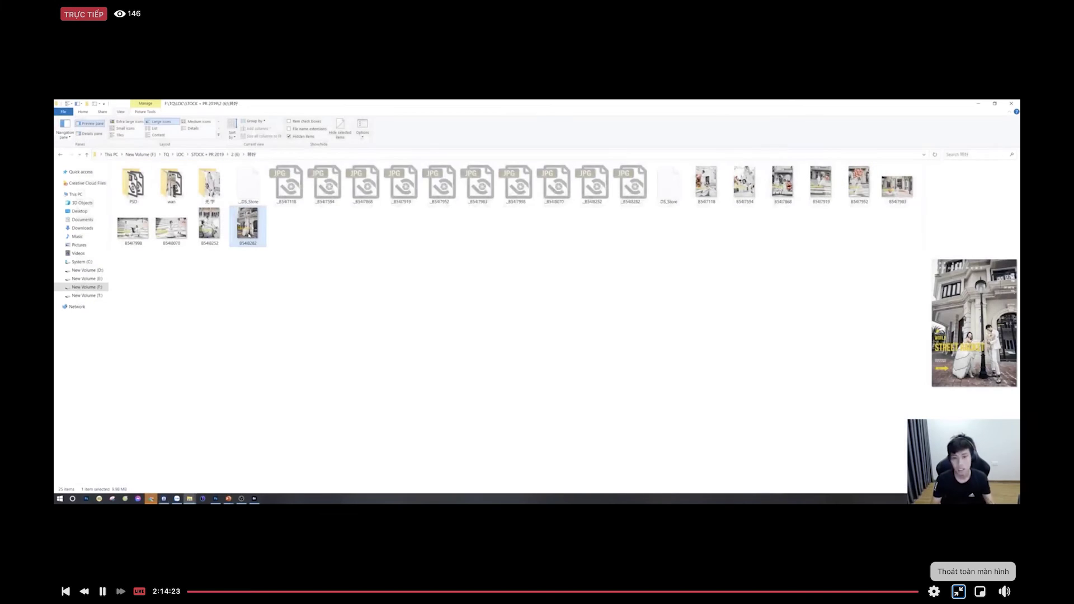
key(alt+Tab)
key(alt+Tab)
key(alt+Tab)
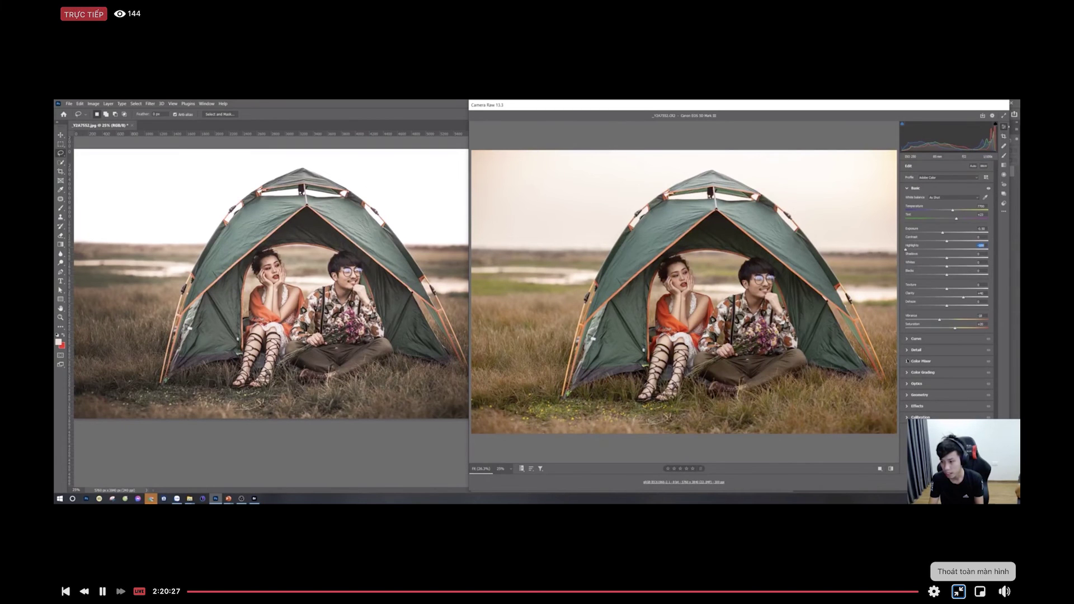
In Color Mixer, shift green hue left, nudge yellow saturation, darken greens, and push yellows toward orange
click(908, 361)
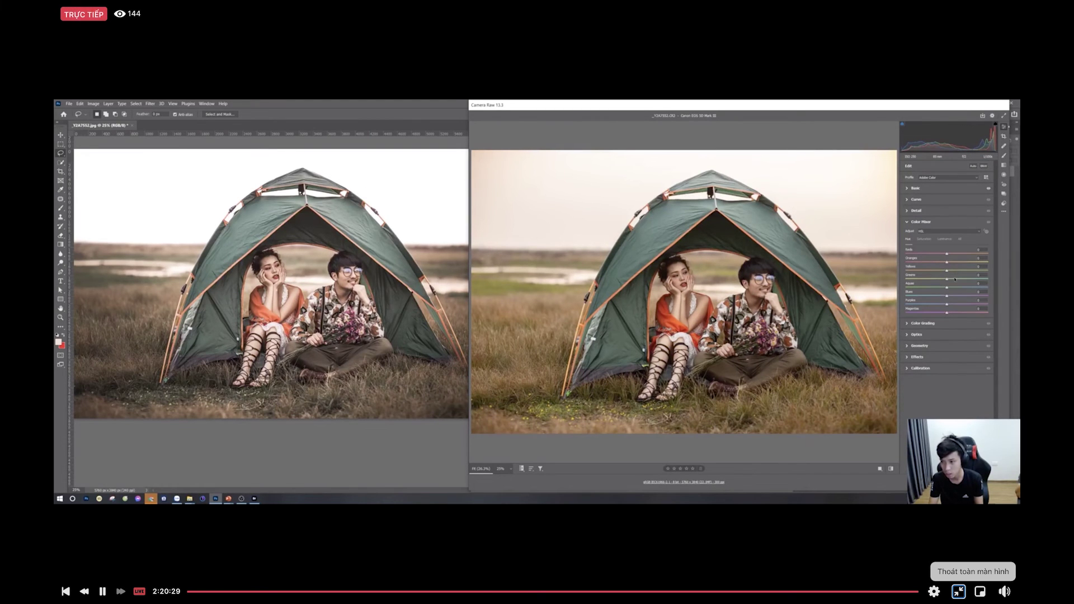
mouse_move(986, 282)
mouse_down()
mouse_move(962, 284)
mouse_move(961, 272)
mouse_up()
click(923, 240)
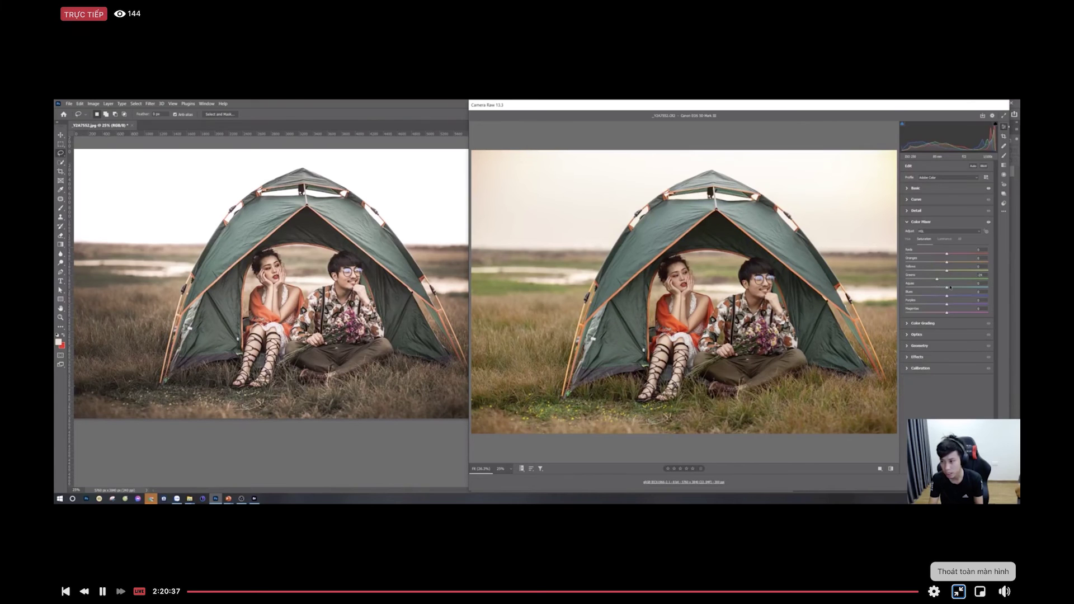
drag(937, 270, 938, 273)
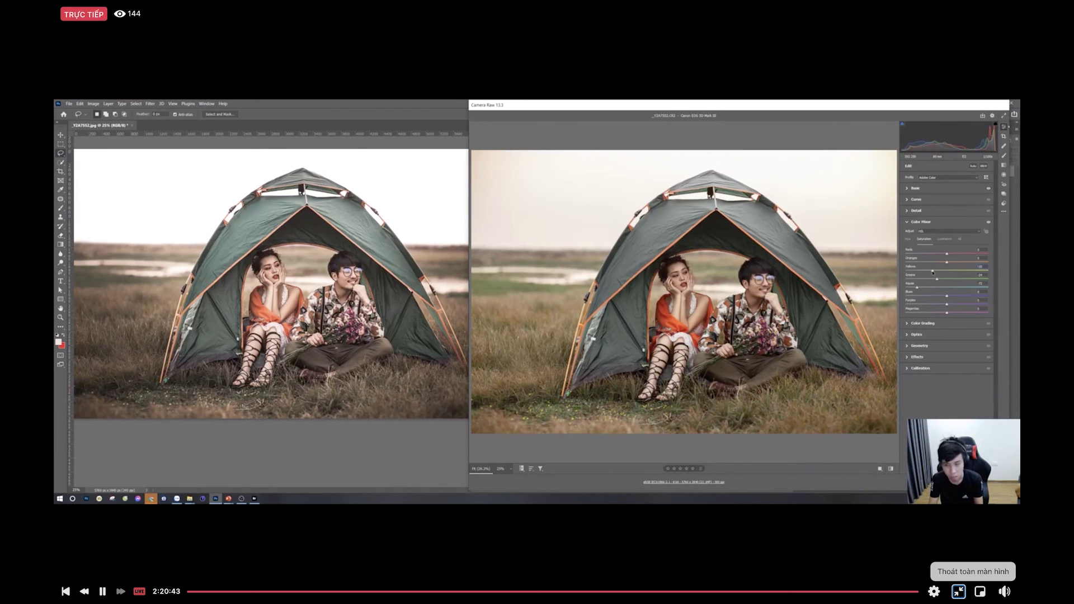
click(952, 240)
drag(953, 279, 929, 272)
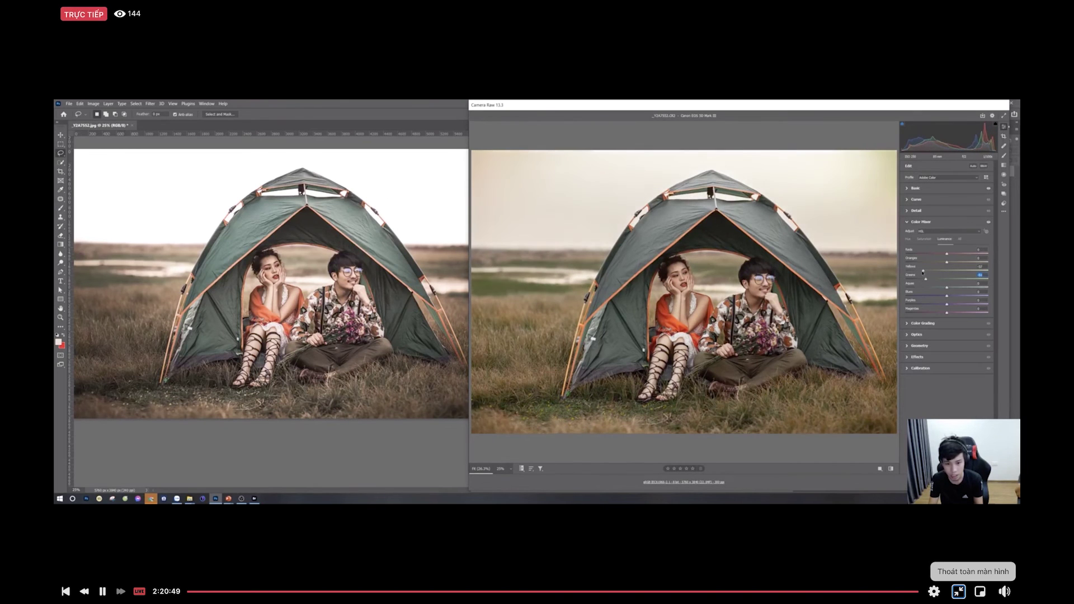
click(909, 240)
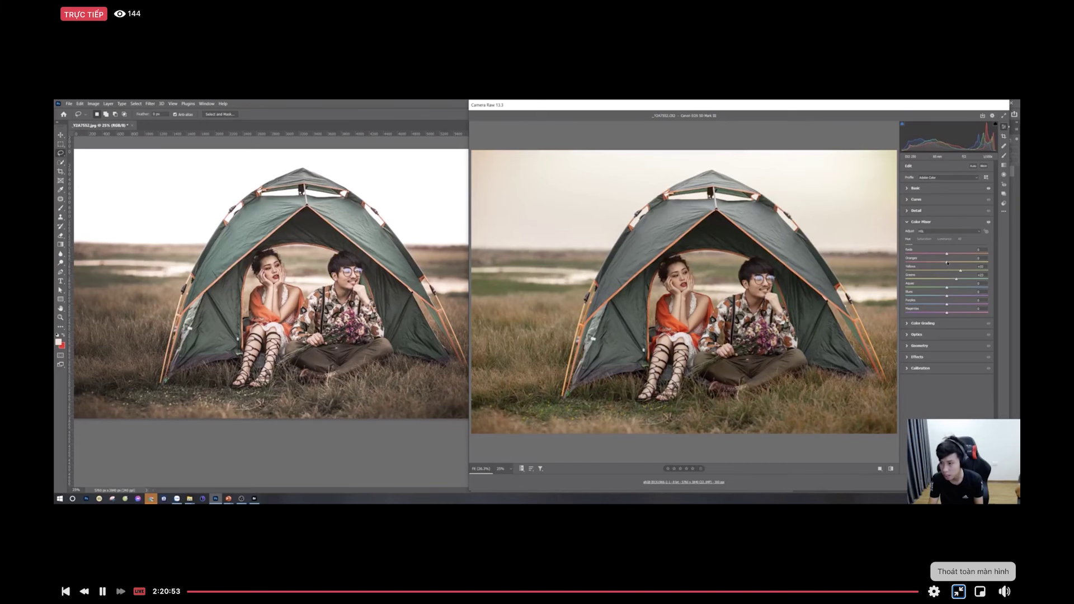
drag(950, 272, 942, 270)
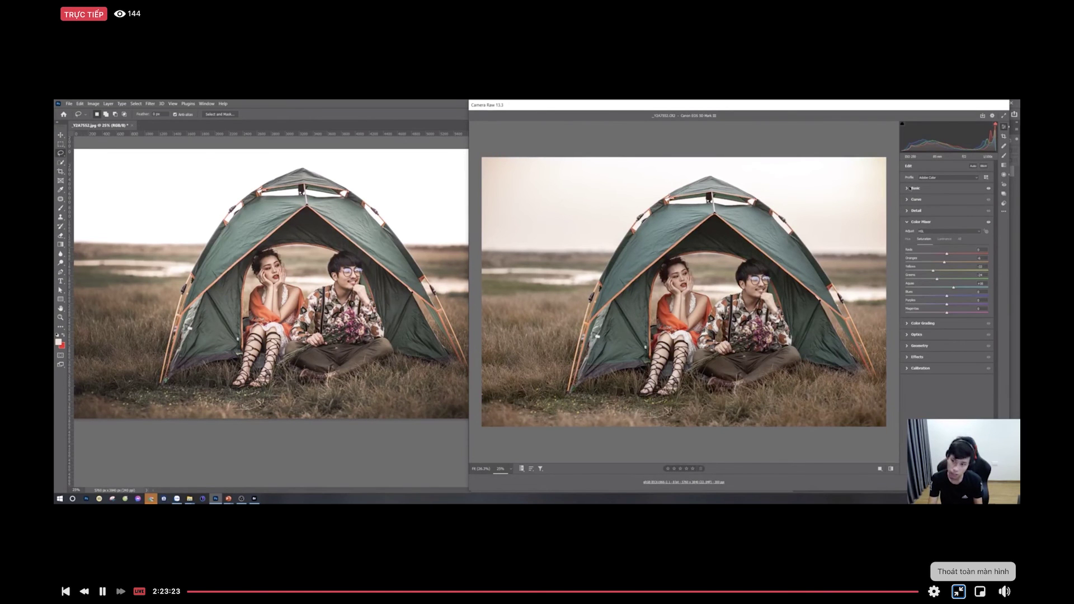
Return to Camera Raw's Basic tone adjustments with Ctrl+Alt+1
key(ctrl+alt+1)
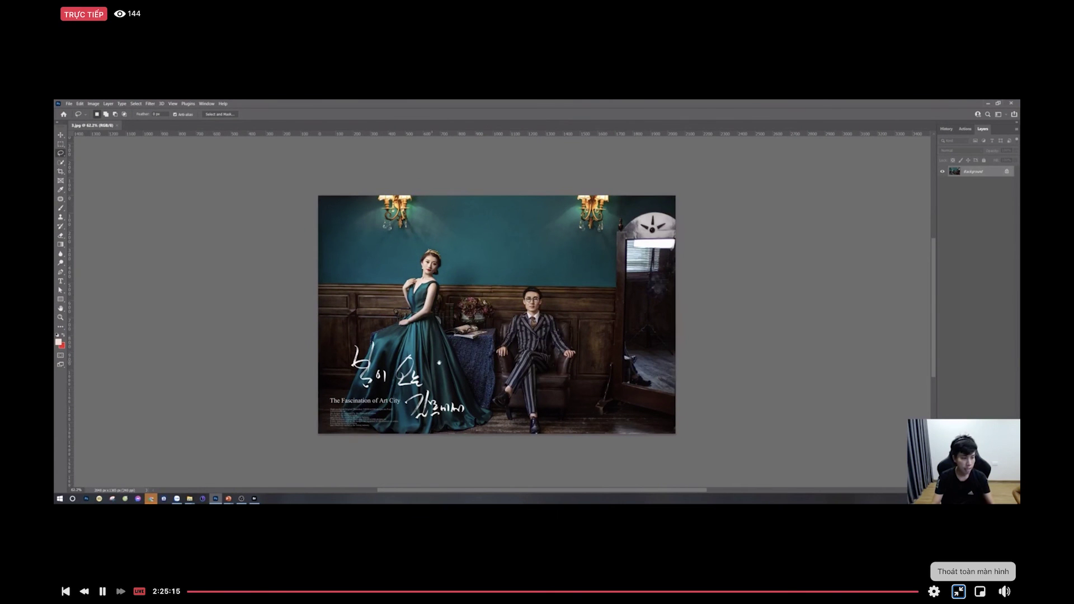
key(XF86MonBrightnessUp)
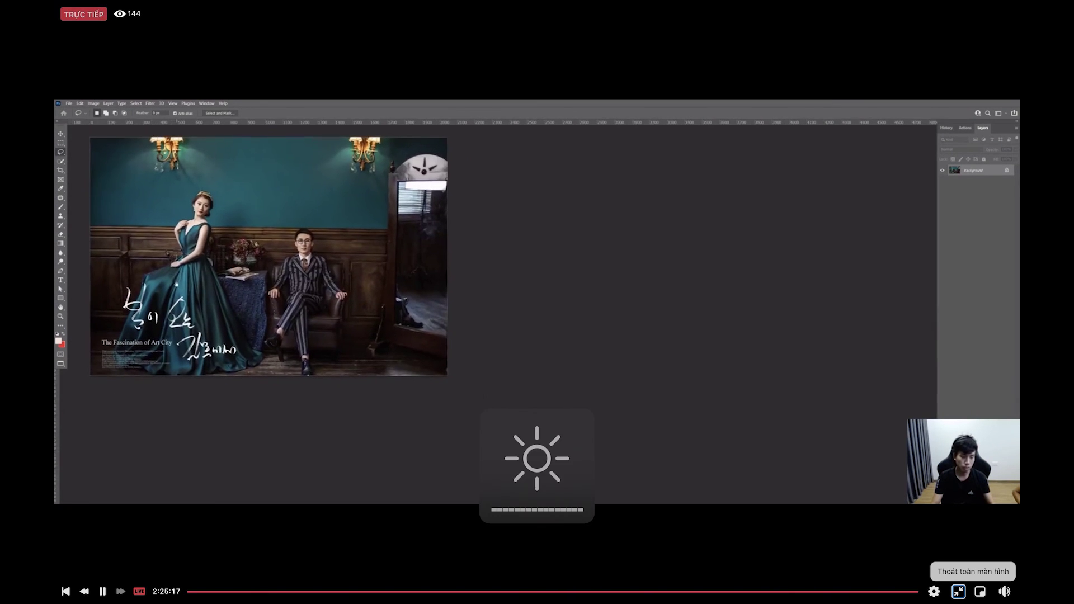